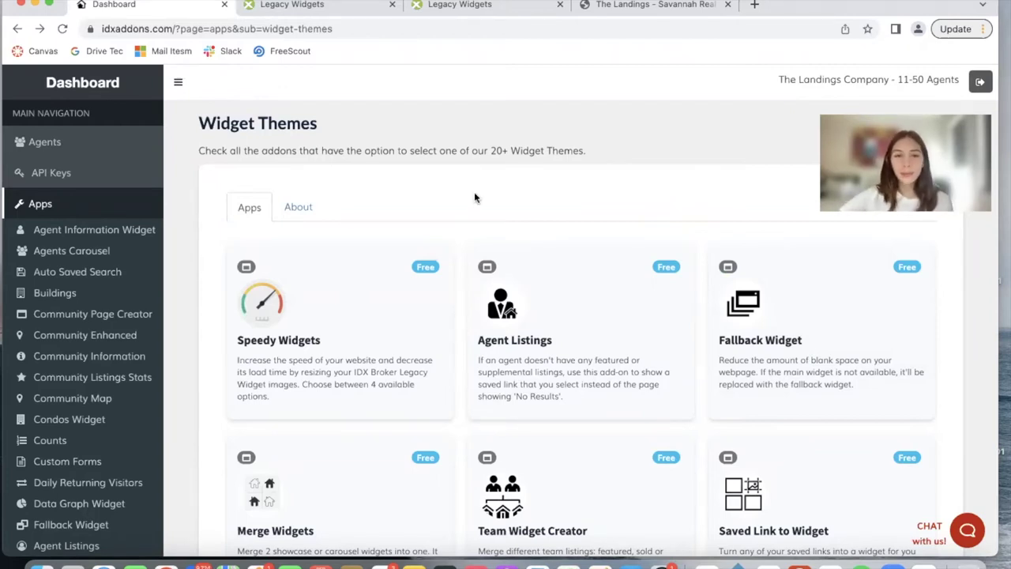
- Browse the full Apps list of free addons on the IDX Addons Widget Themes page
scroll(475, 197, "down", 3)
scroll(476, 199, "up", 3)
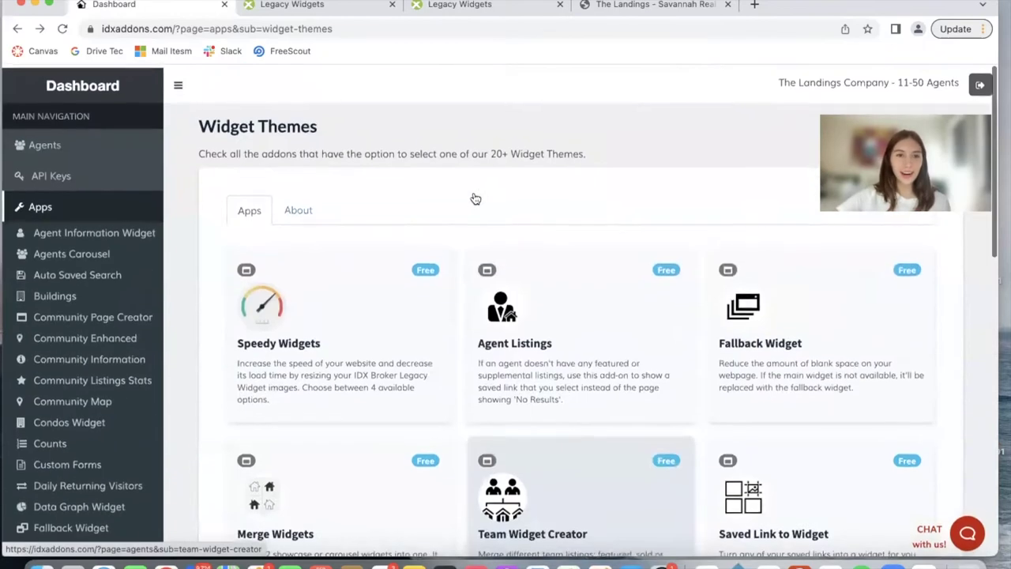
left_click(86, 204)
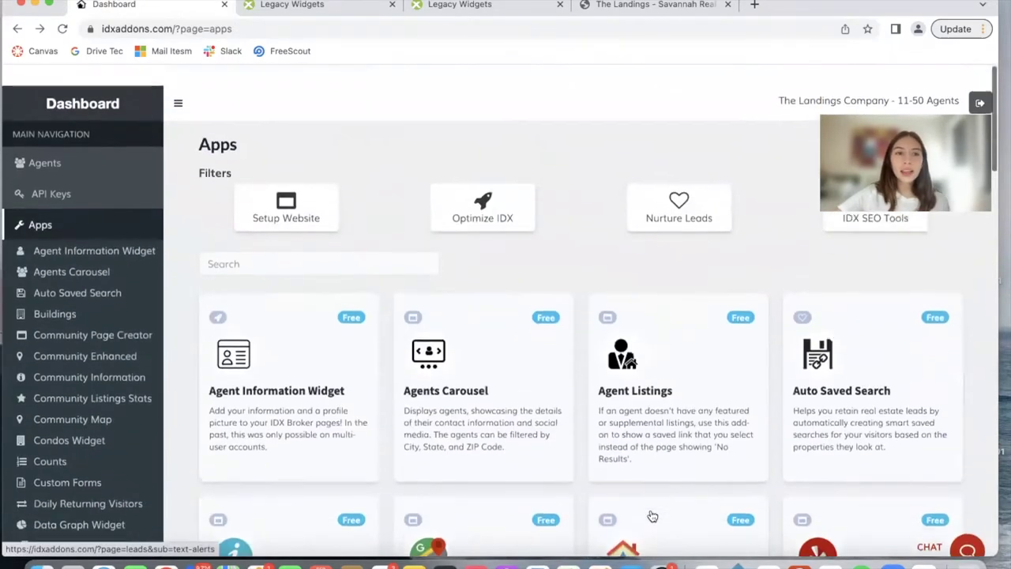
scroll(571, 329, "down", 20)
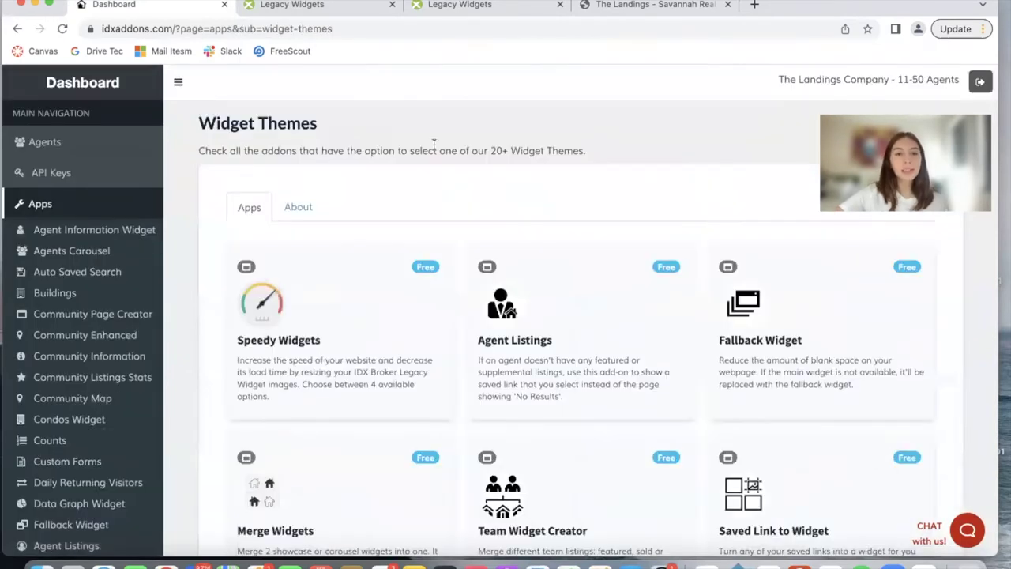
scroll(650, 361, "down", 3)
scroll(678, 358, "up", 2)
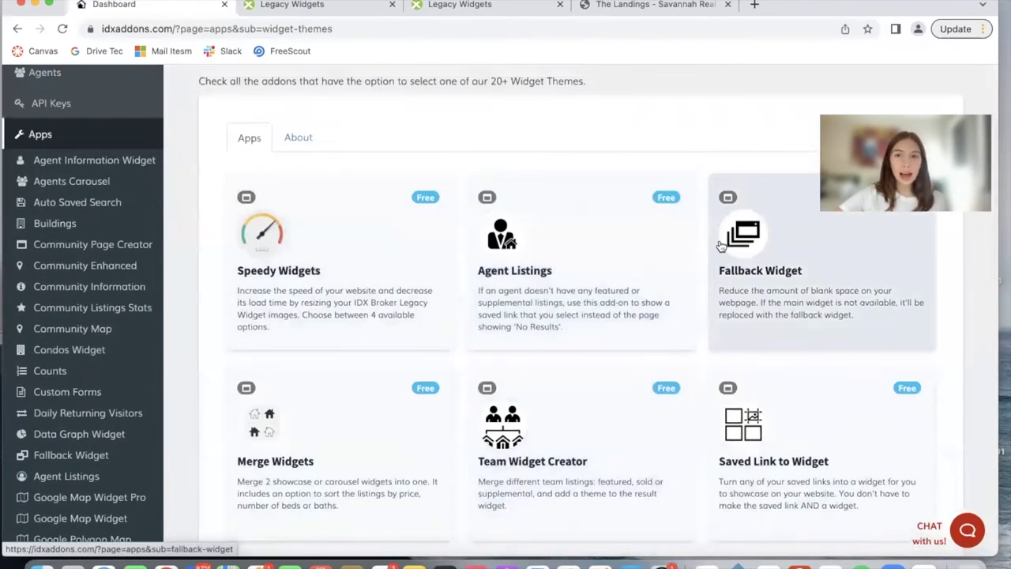
scroll(722, 247, "up", 1)
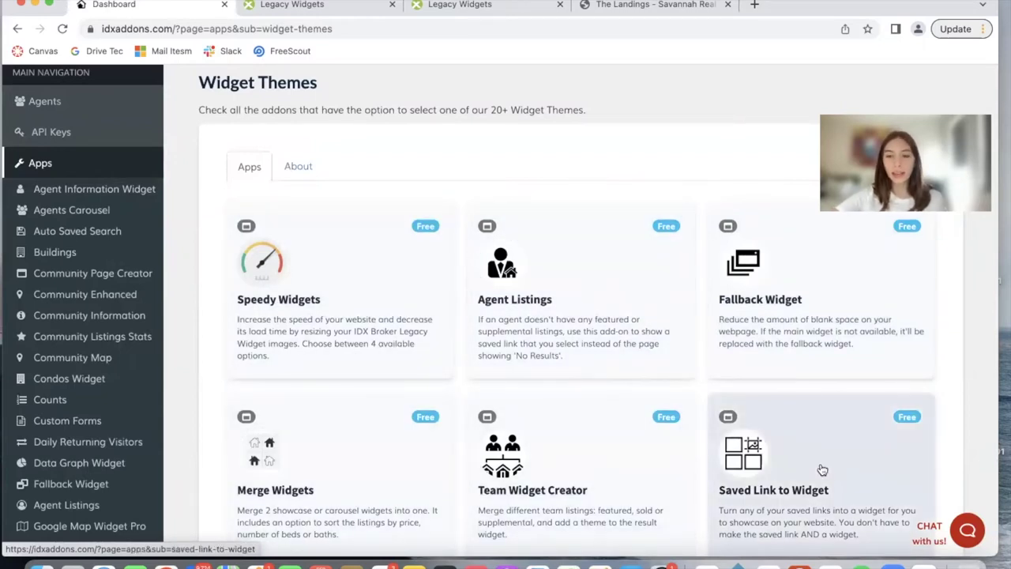
scroll(469, 168, "up", 1)
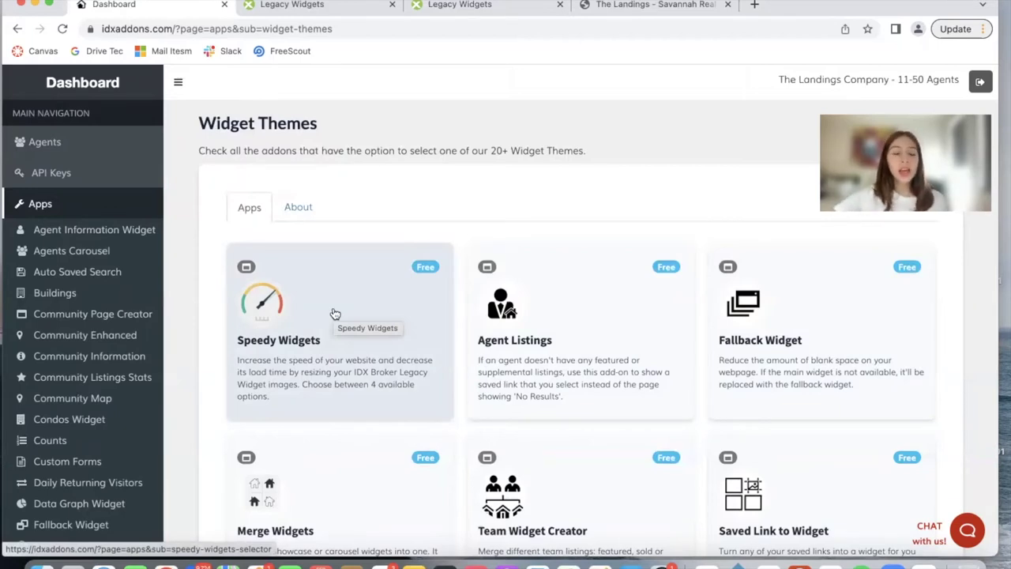
- Open the legacy Speedy Widgets setup, then view widget 51288's preview on The Landings tab
left_click(402, 298)
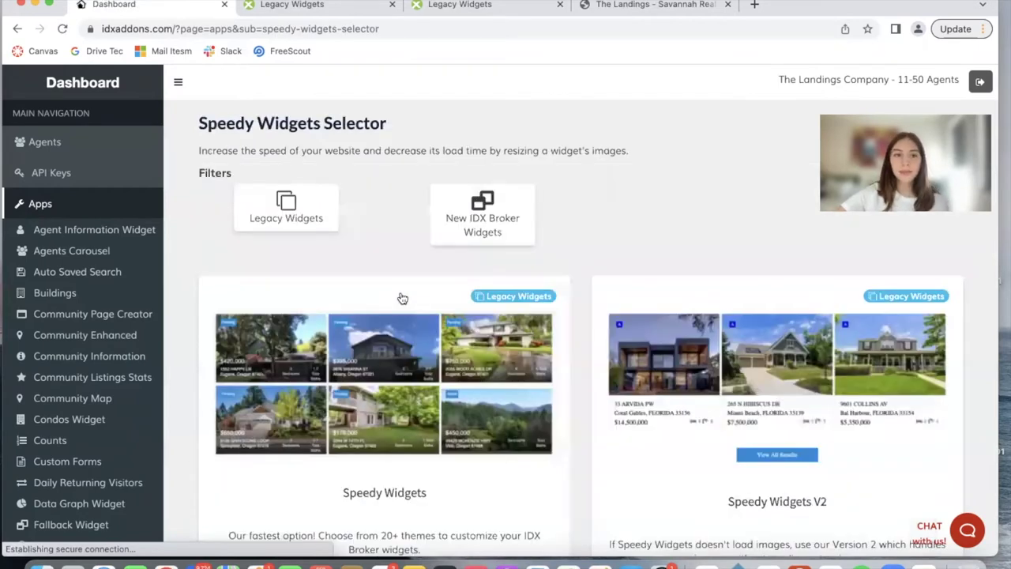
scroll(401, 295, "down", 2)
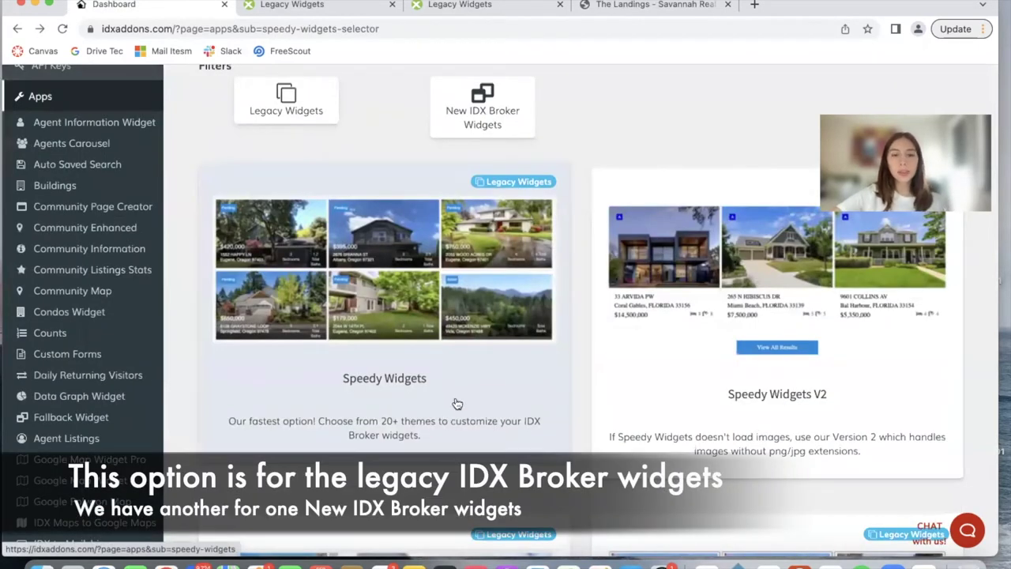
left_click(496, 392)
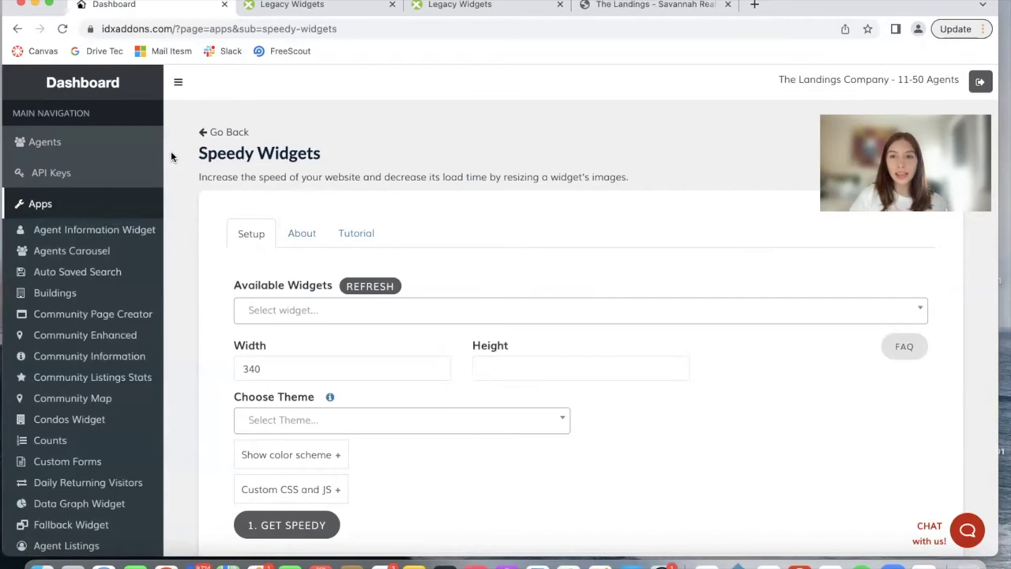
scroll(611, 380, "down", 1)
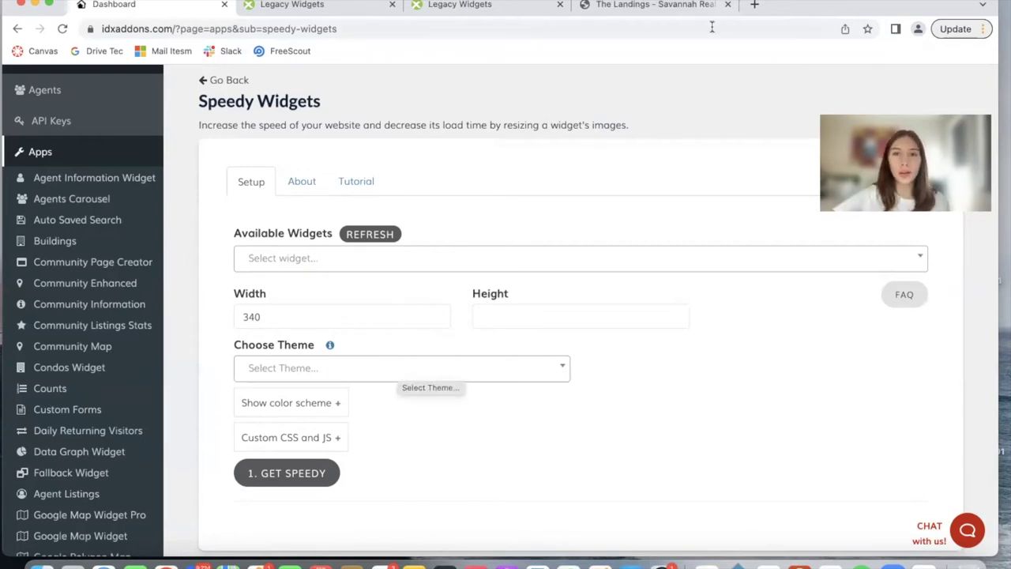
left_click(654, 7)
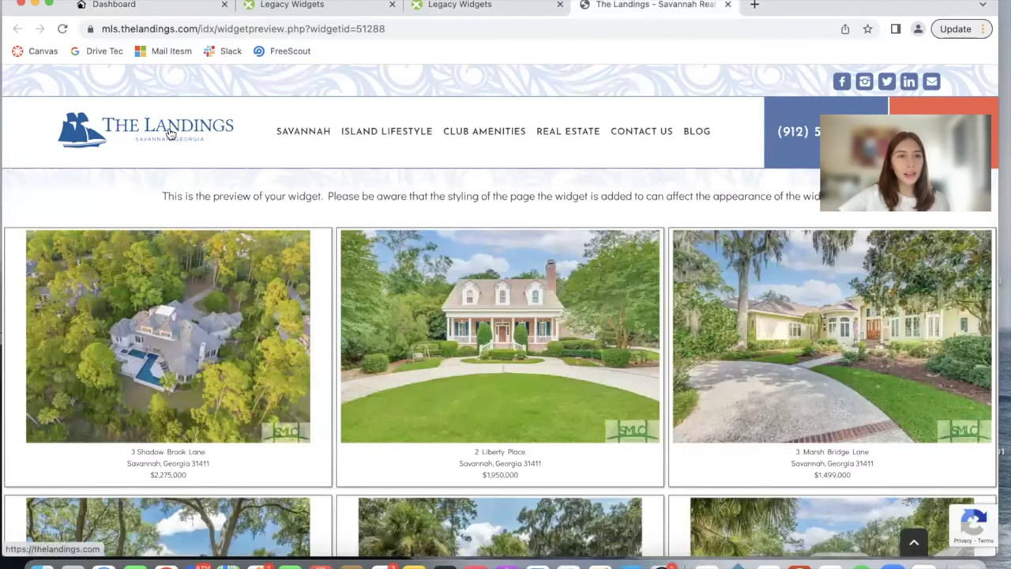
- Confirm in the Legacy Widgets list that ID 51288 is the Luxury Homes showcase and scroll its preview
left_click(455, 8)
scroll(552, 248, "down", 1)
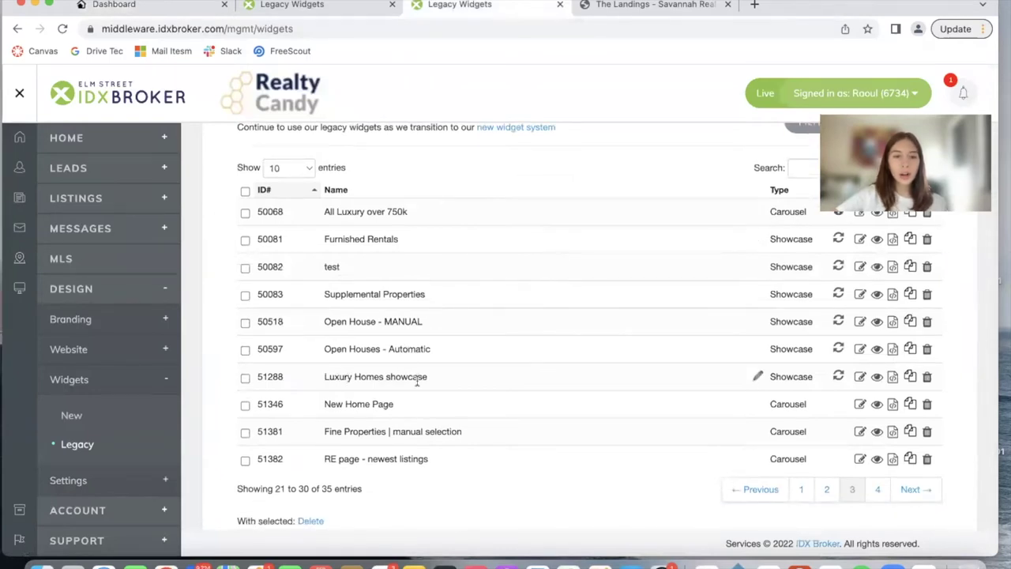
left_click(618, 5)
scroll(542, 341, "down", 4)
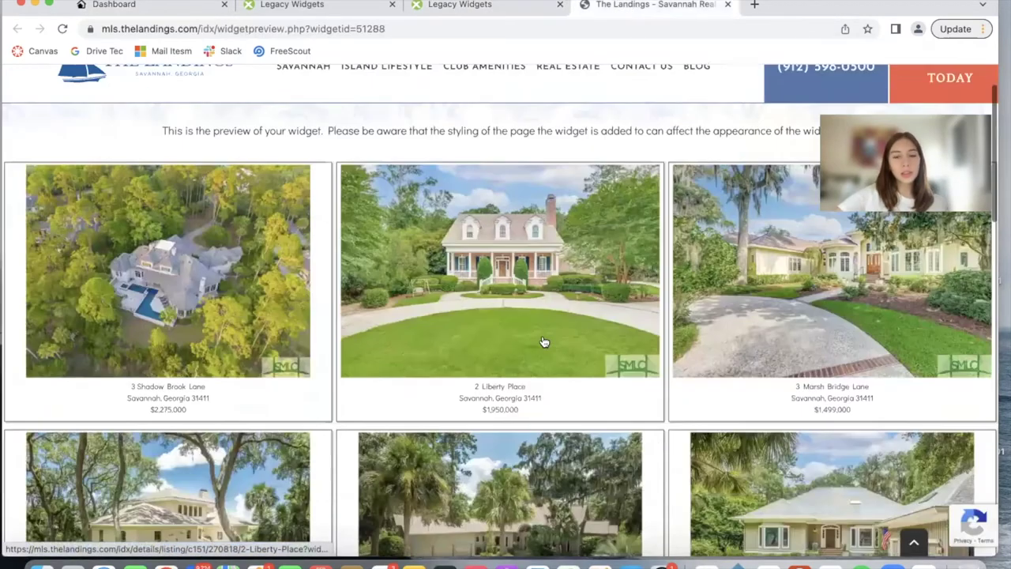
scroll(542, 341, "down", 10)
scroll(542, 340, "up", 11)
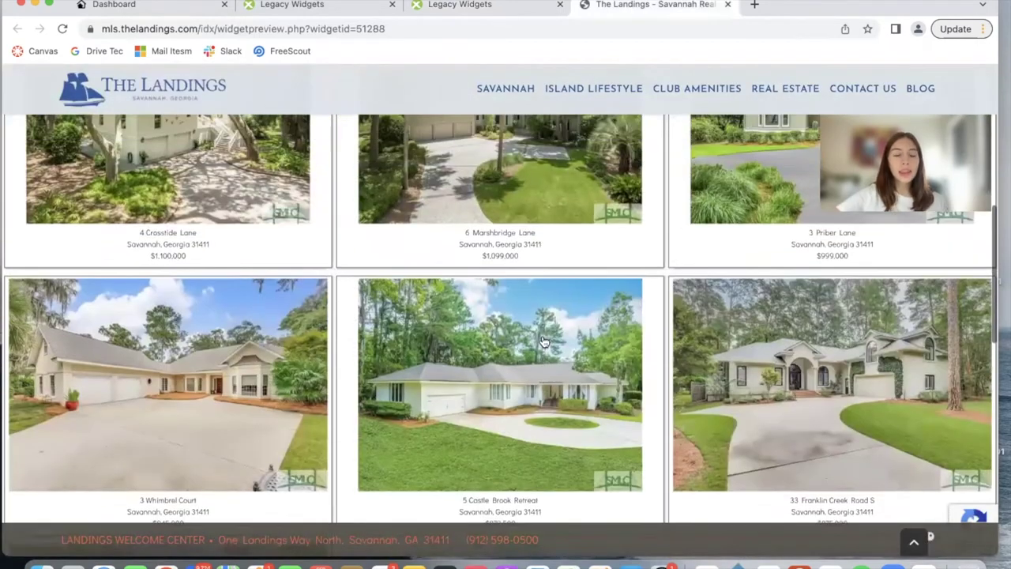
scroll(544, 342, "up", 5)
- Recheck the legacy list and review the listings grid priced $2,275,000 to $875,000
left_click(514, 5)
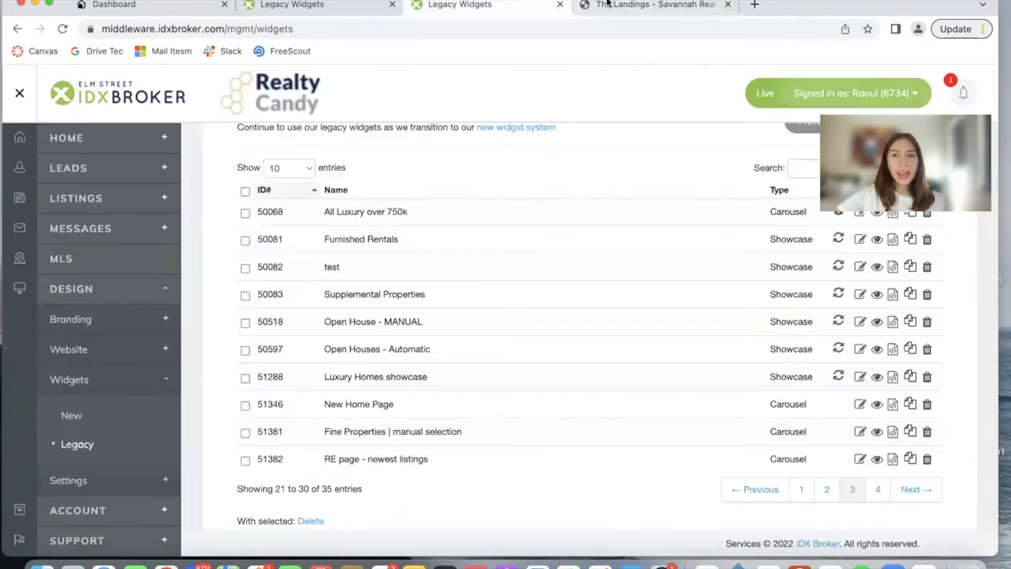
left_click(623, 5)
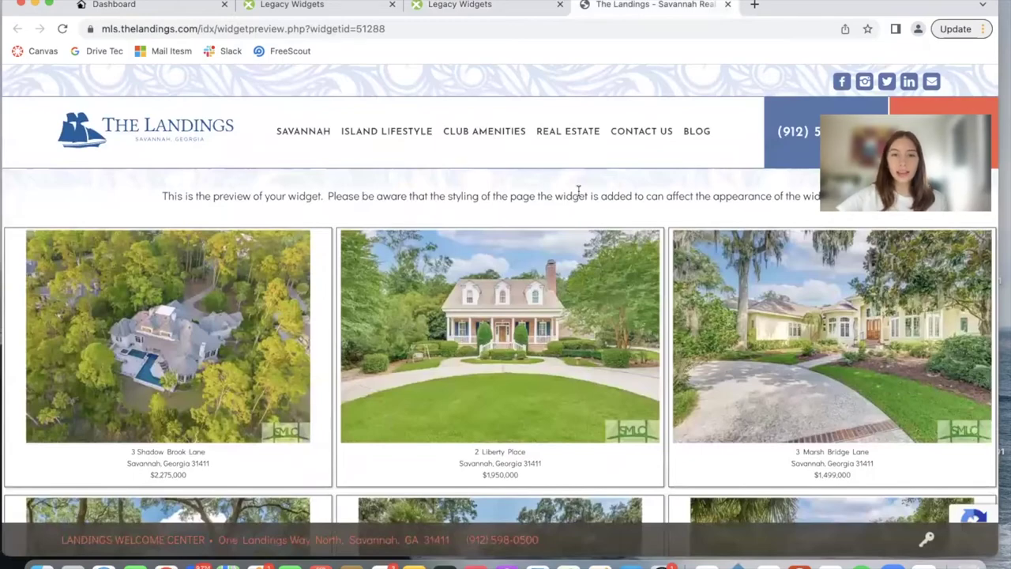
scroll(620, 292, "down", 10)
scroll(621, 293, "up", 7)
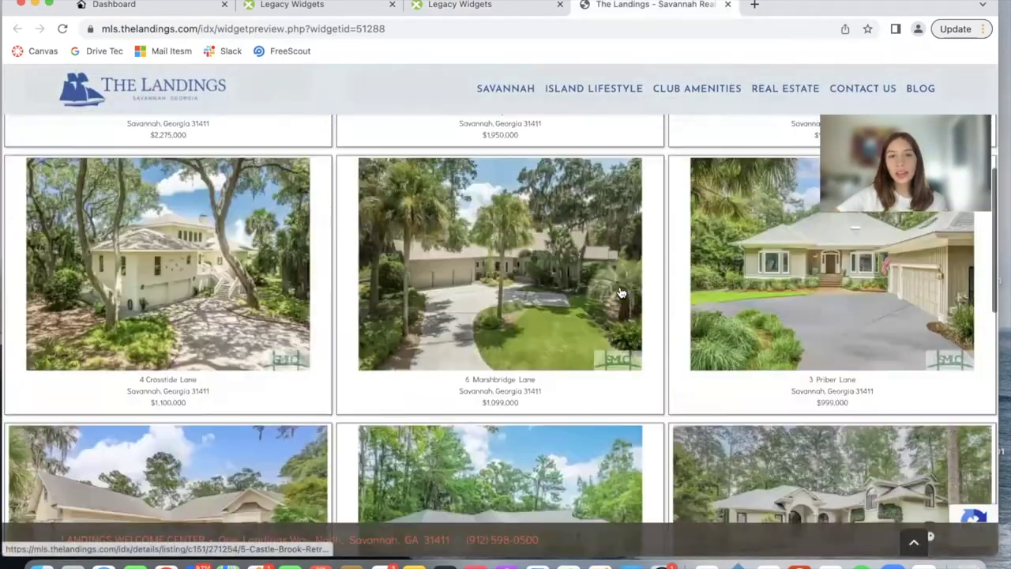
scroll(621, 293, "up", 3)
scroll(622, 292, "down", 6)
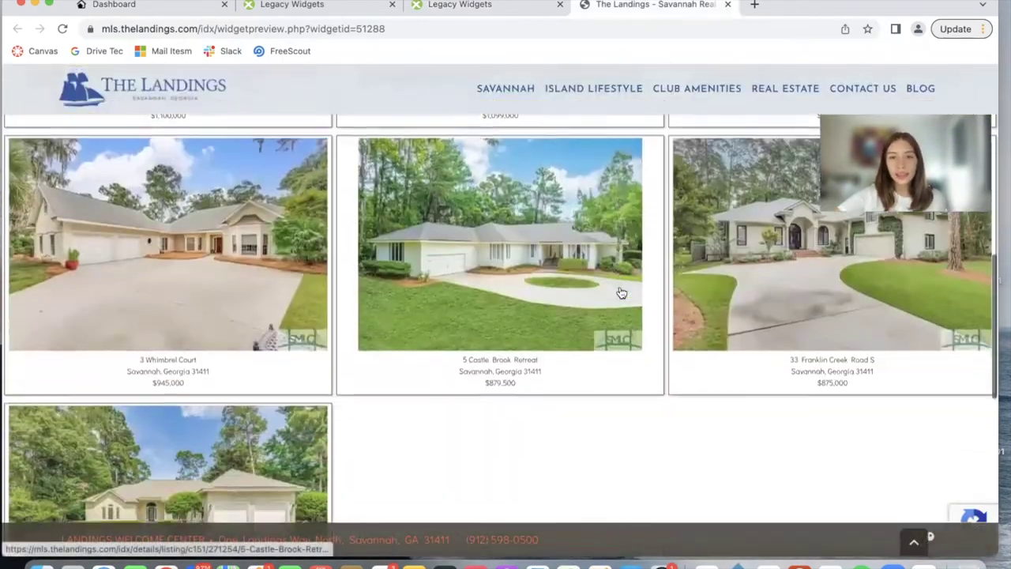
scroll(621, 294, "down", 2)
scroll(648, 348, "up", 10)
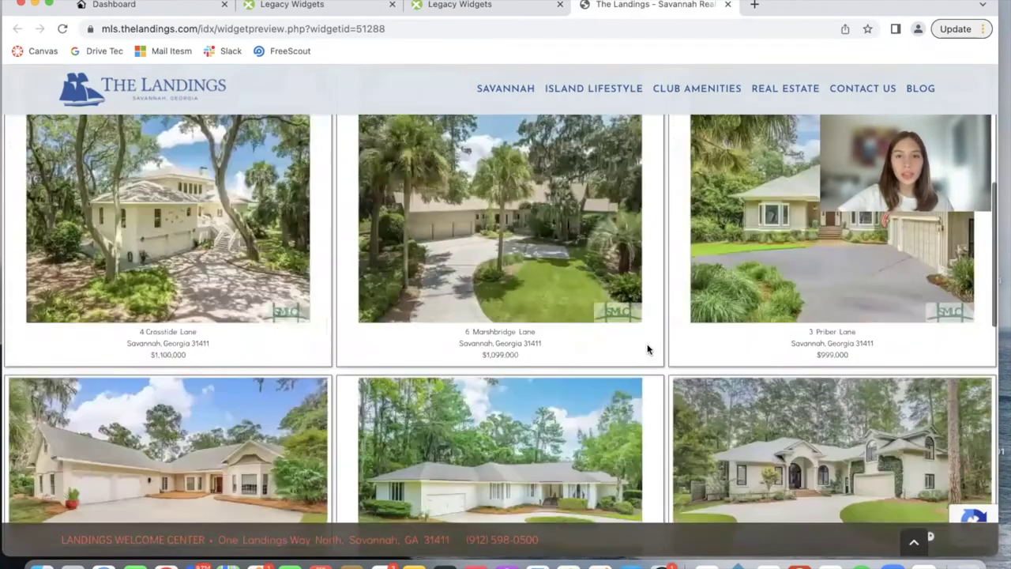
left_click(492, 14)
left_click(656, 5)
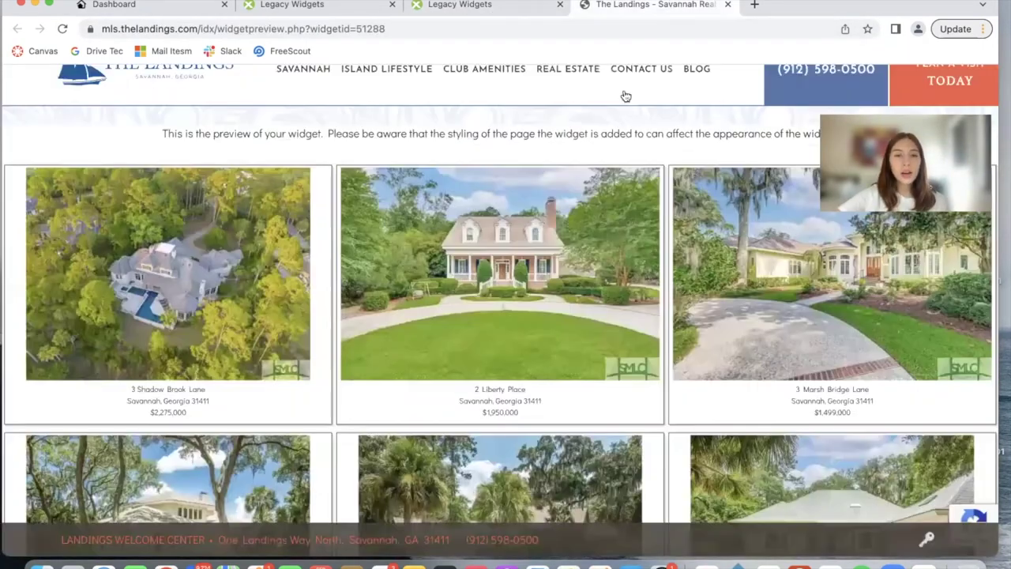
scroll(470, 506, "down", 5)
scroll(470, 506, "up", 5)
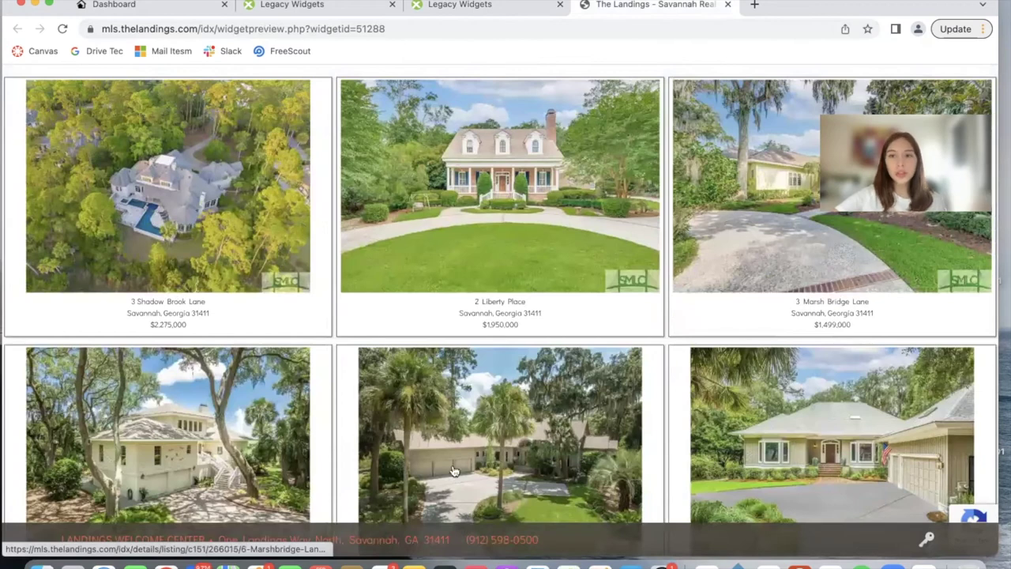
- Select widget 51288 – Luxury Homes showcase – Showcase in Speedy Widgets by searching 'lu'
left_click(179, 6)
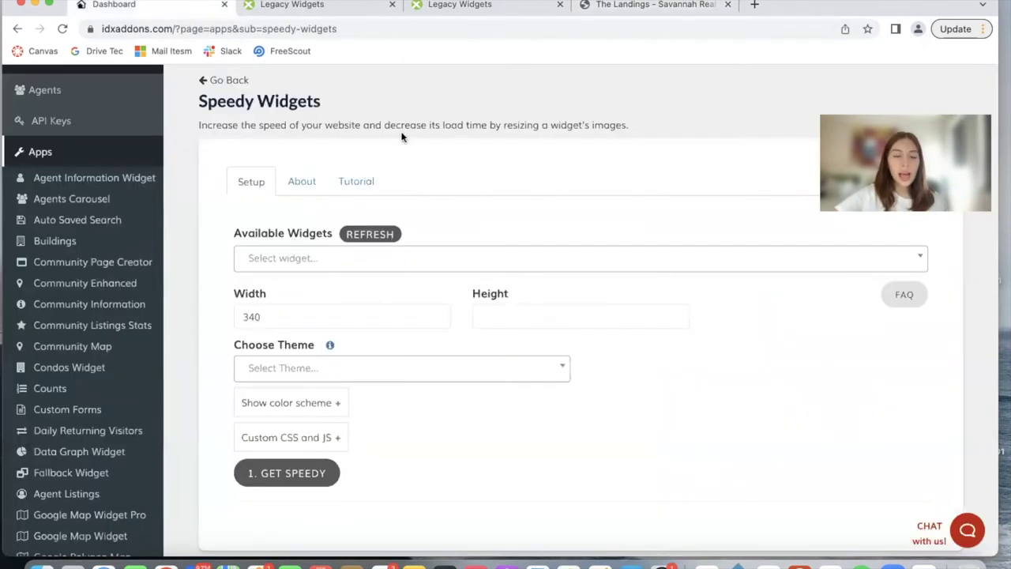
left_click(339, 260)
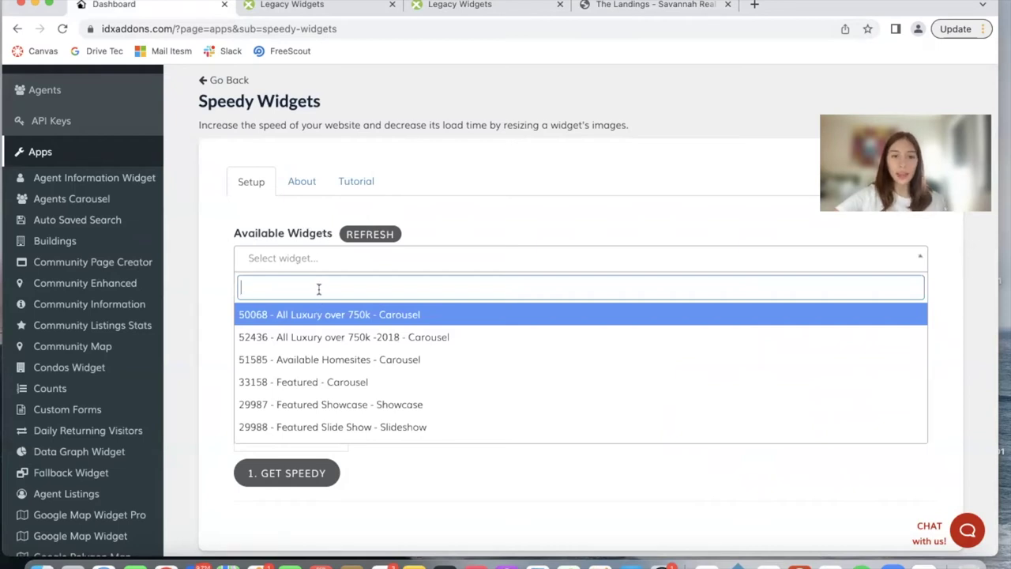
left_click(486, 5)
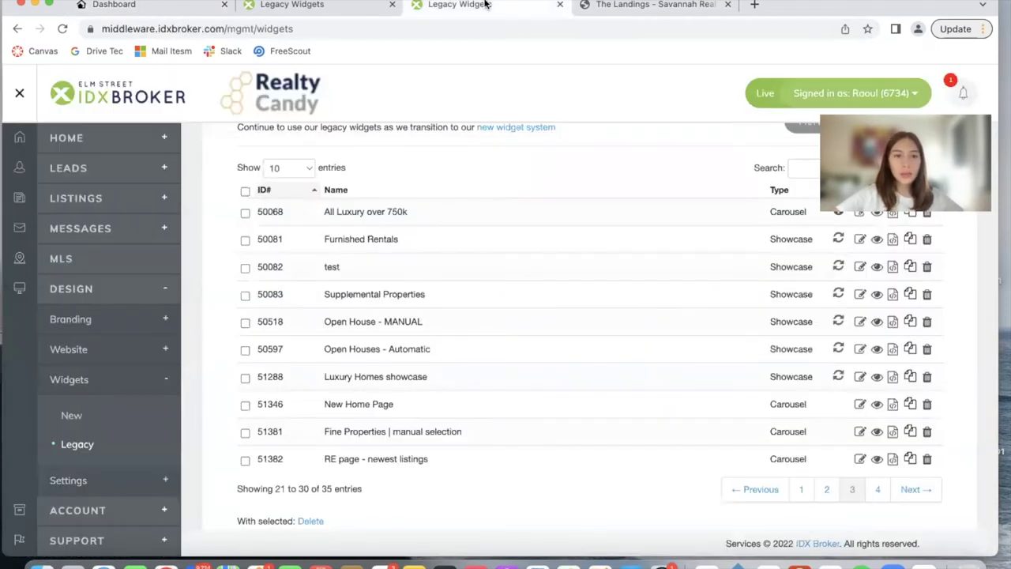
left_click(150, 5)
type("luxury")
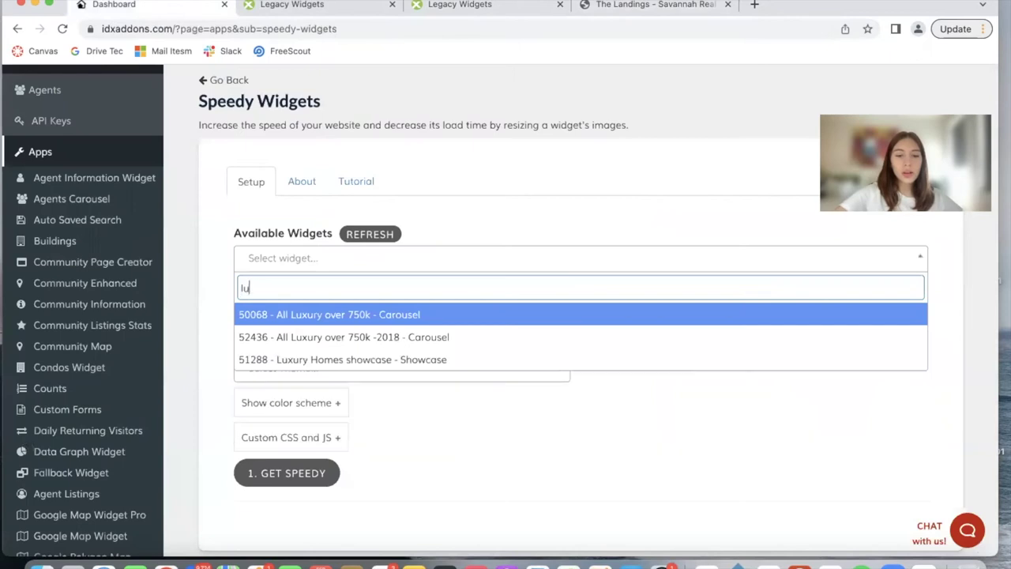
left_click(520, 358)
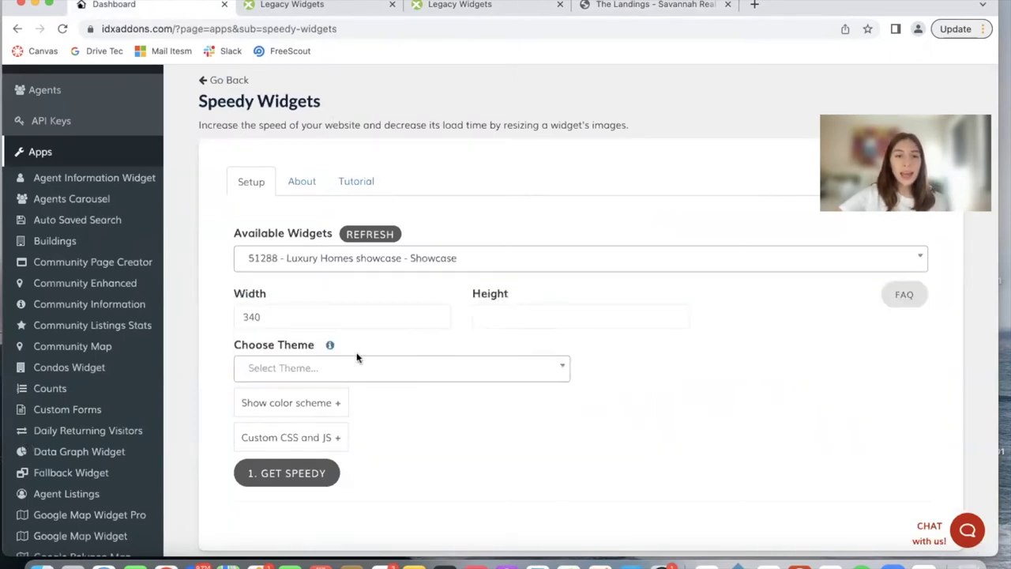
scroll(358, 355, "down", 3)
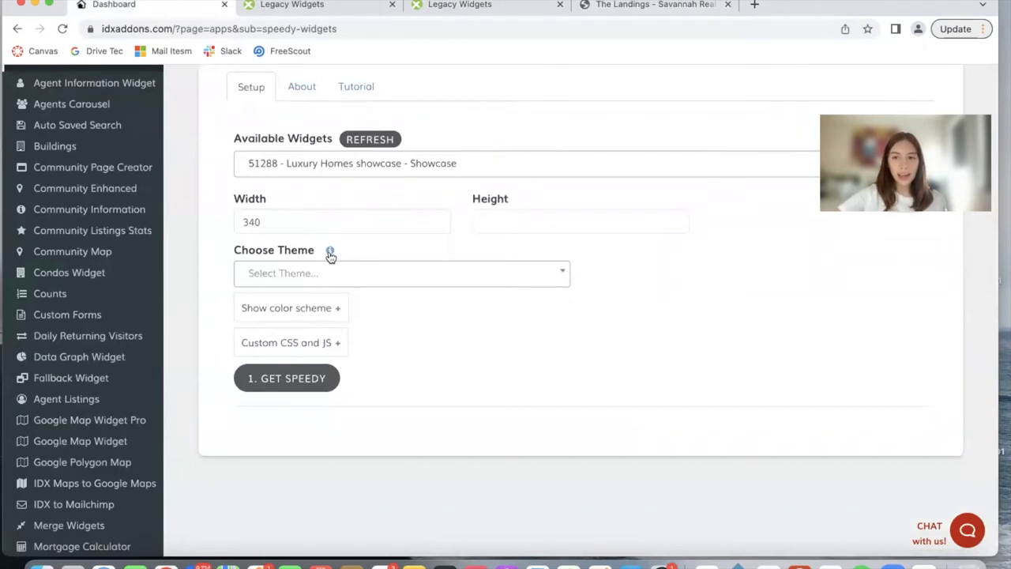
- Browse the sample widget themes Casabella, IDX Zen, Sweethome and Uptown, then return to setup
mouse_move(332, 251)
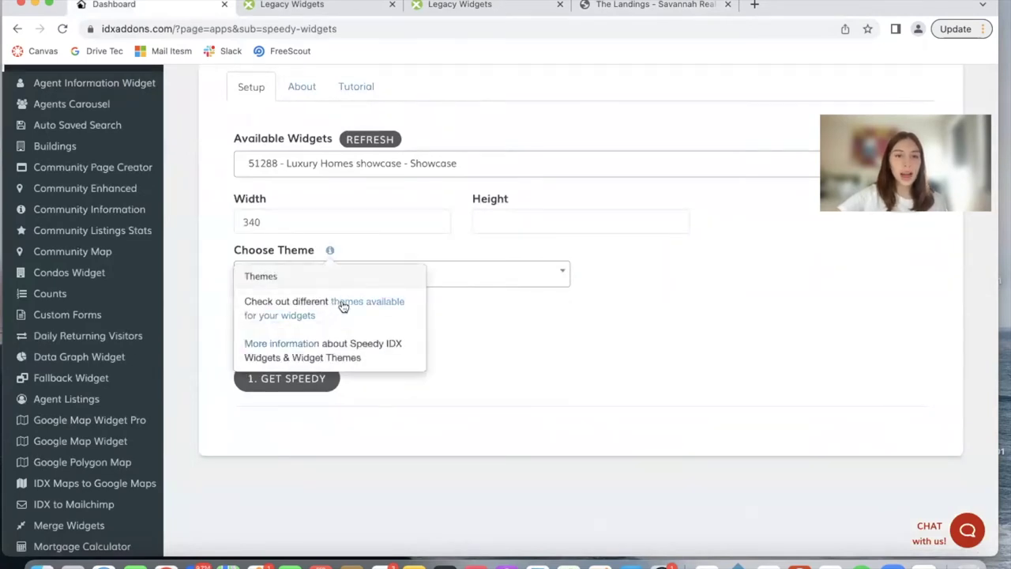
left_click(343, 304)
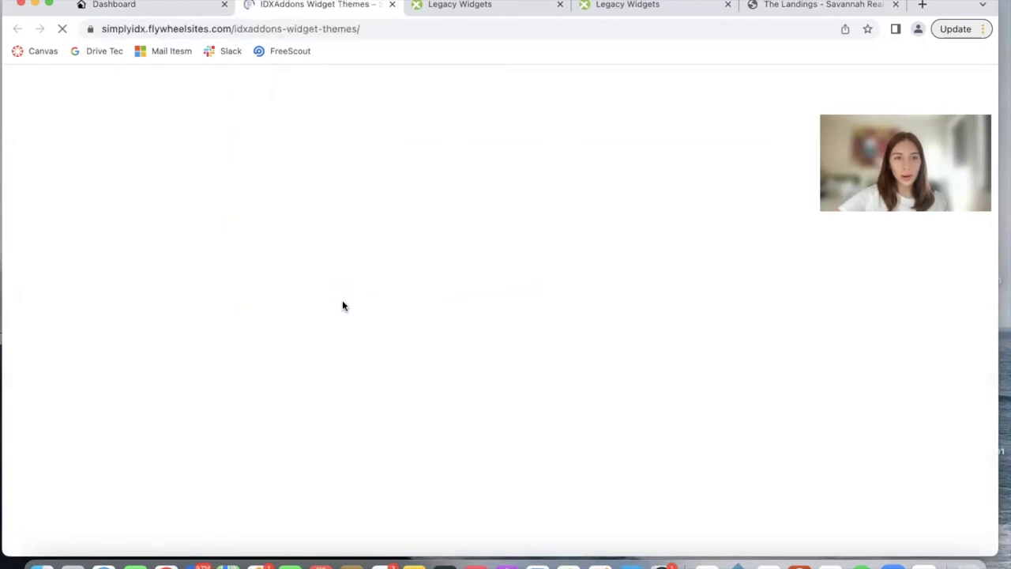
scroll(490, 395, "down", 6)
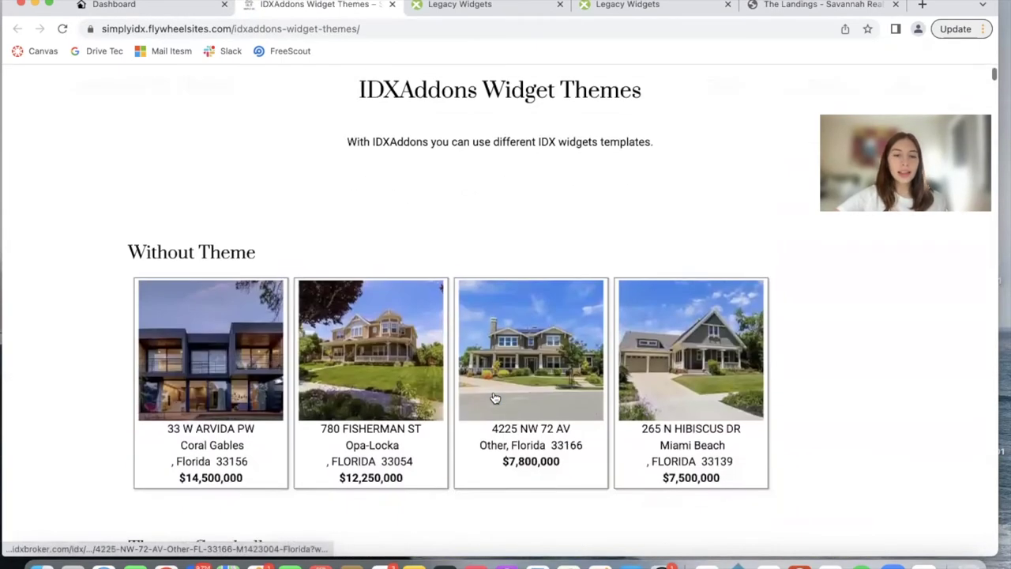
scroll(637, 429, "down", 15)
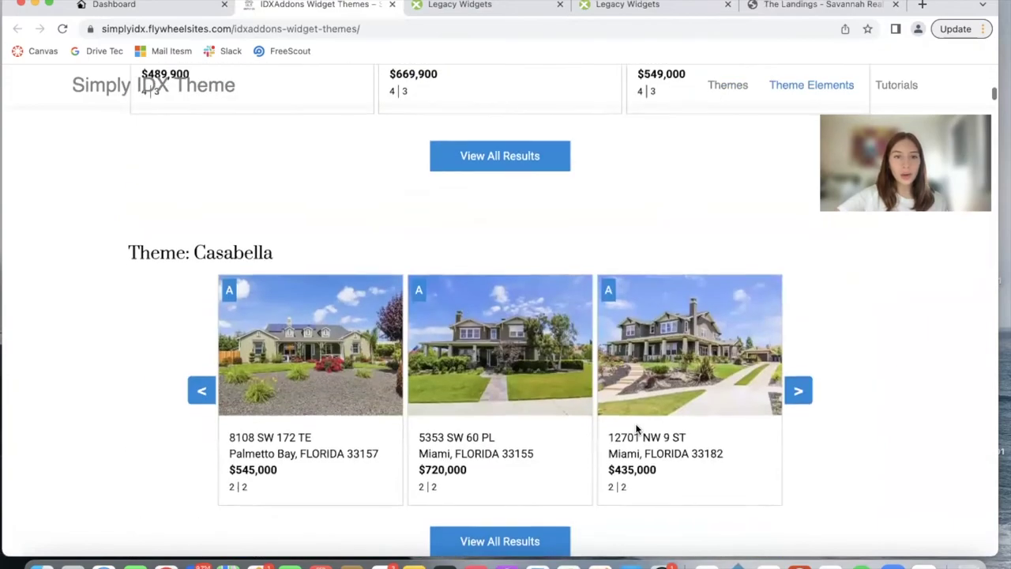
scroll(633, 415, "down", 20)
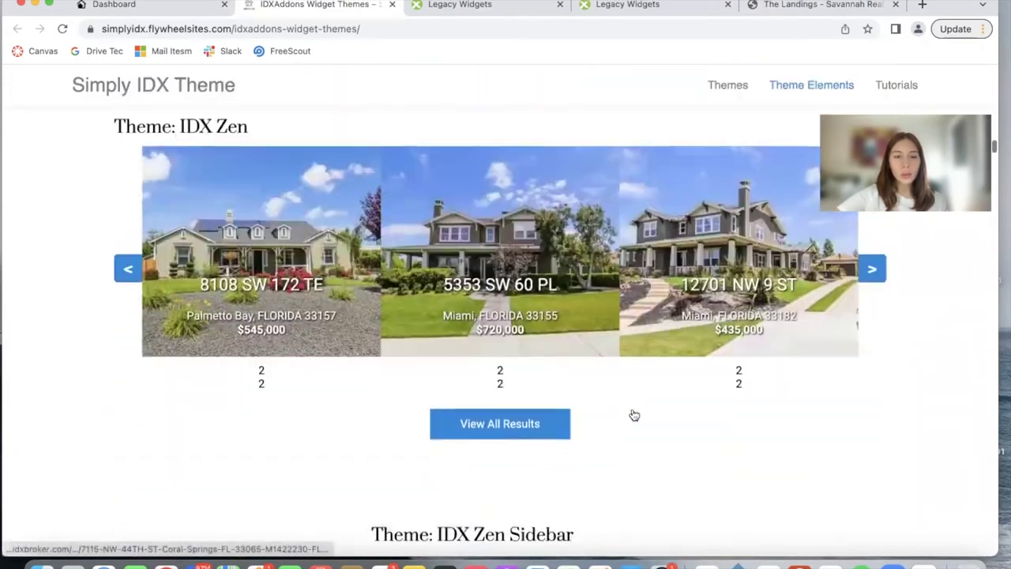
scroll(633, 406, "down", 15)
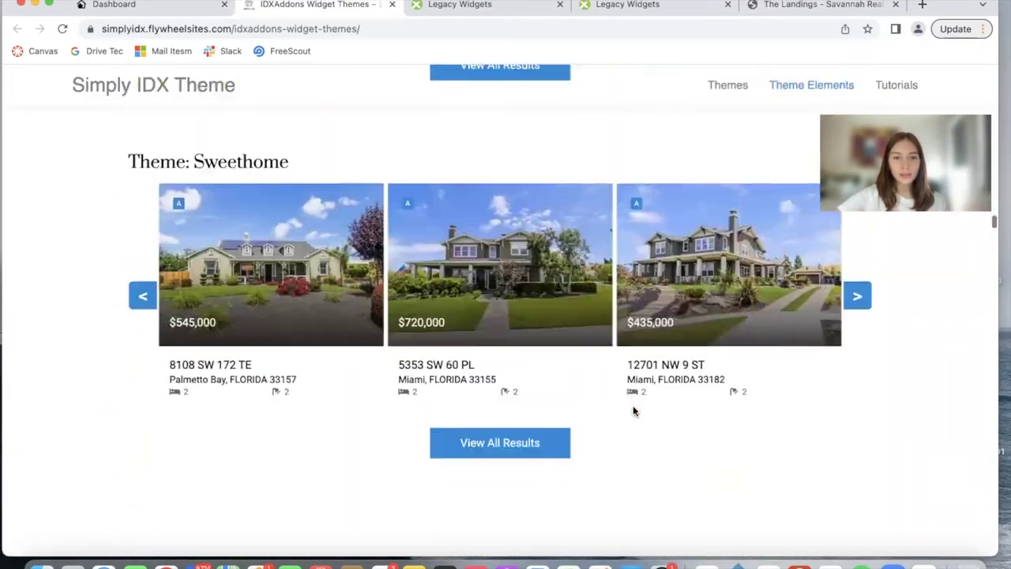
left_click(197, 10)
scroll(416, 322, "up", 2)
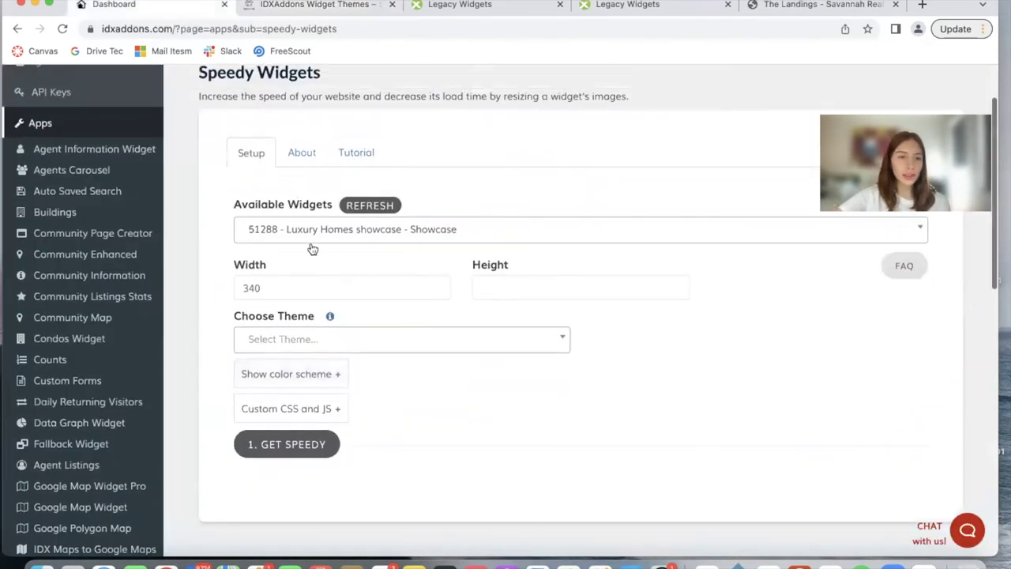
- Apply the Martis theme, check the color scheme and Custom CSS/JS options, and generate embed code
left_click(397, 341)
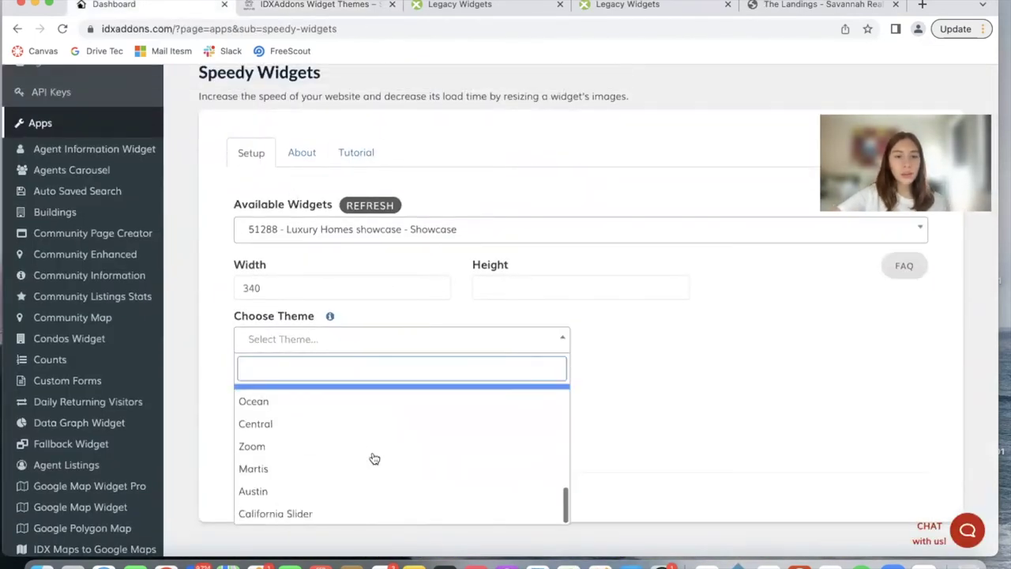
left_click(307, 470)
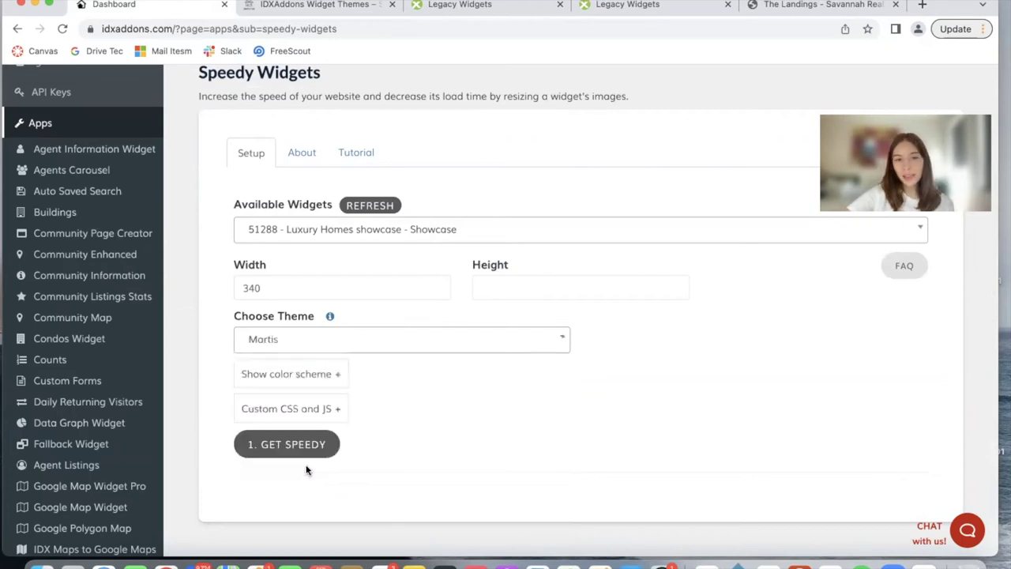
left_click(301, 388)
scroll(301, 383, "down", 3)
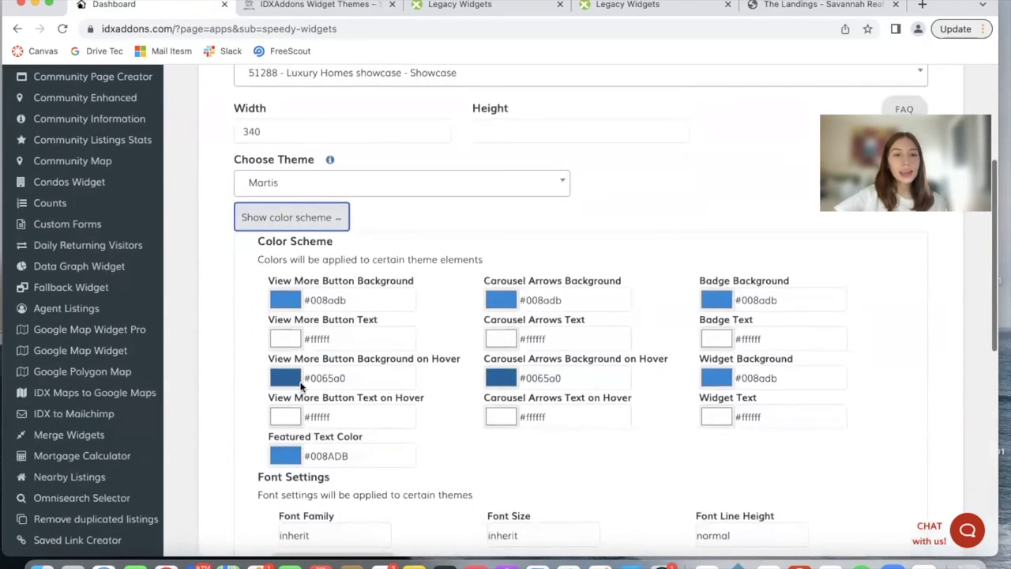
left_click(292, 217)
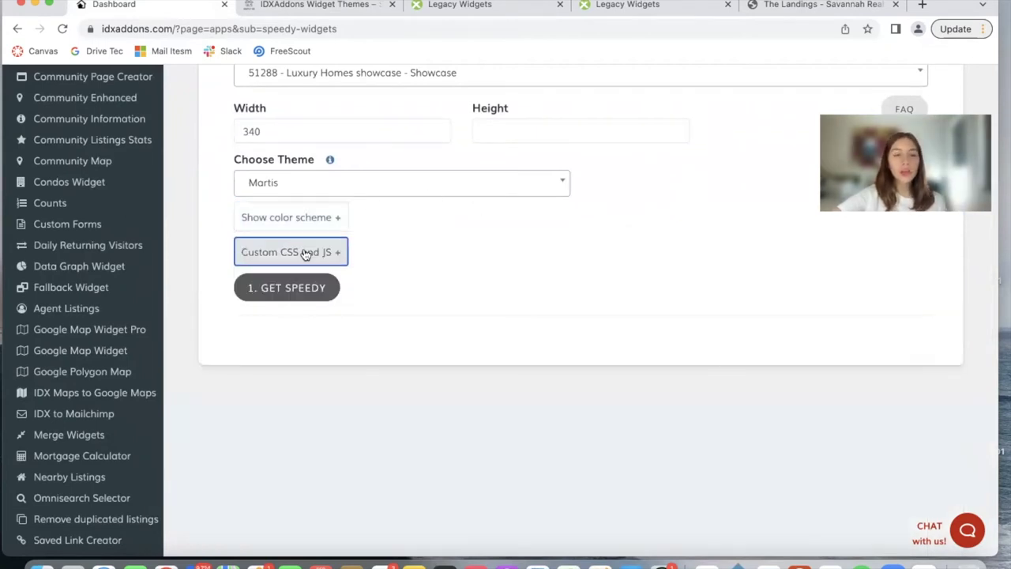
left_click(307, 253)
left_click(357, 340)
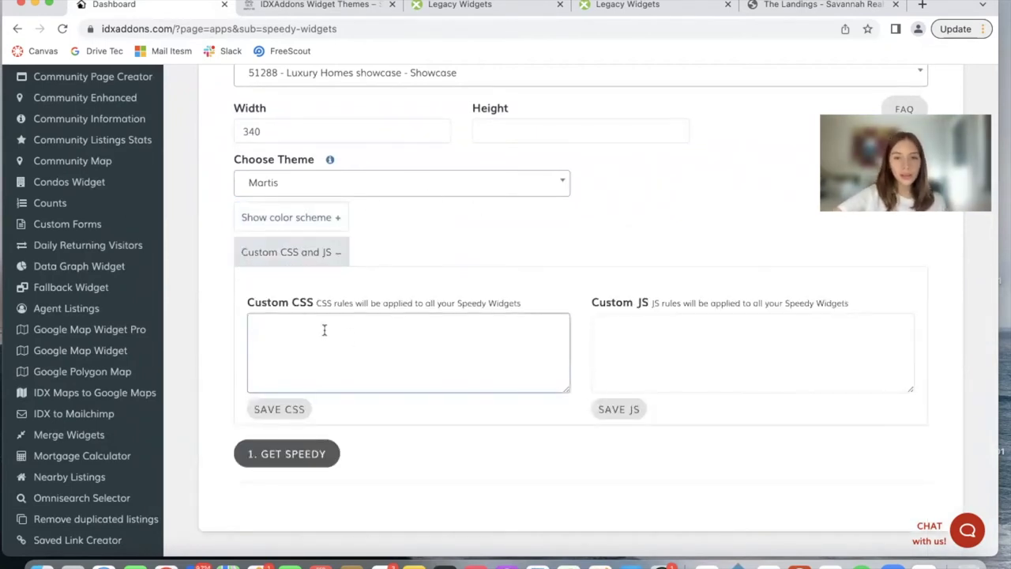
left_click(309, 253)
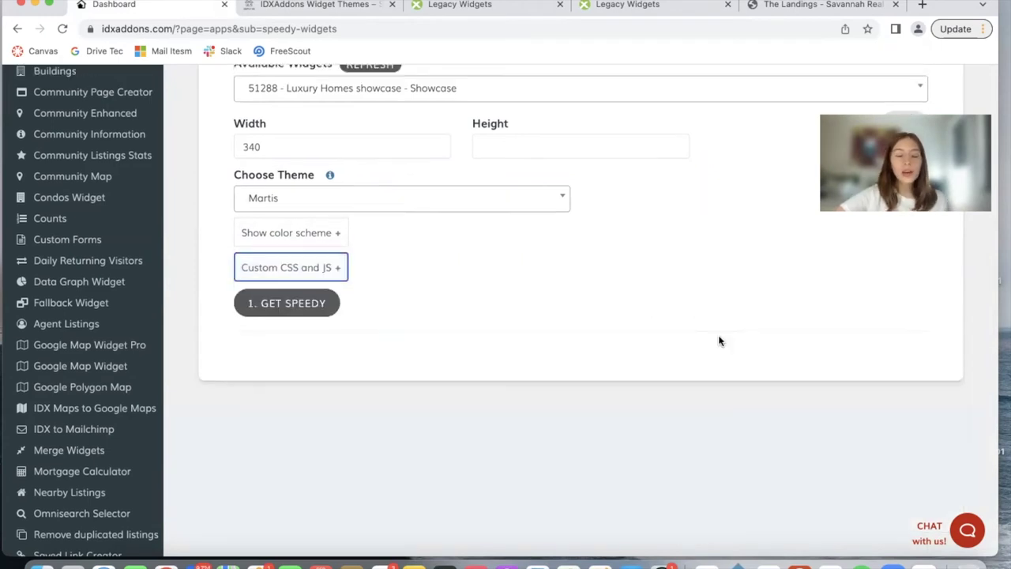
left_click(307, 308)
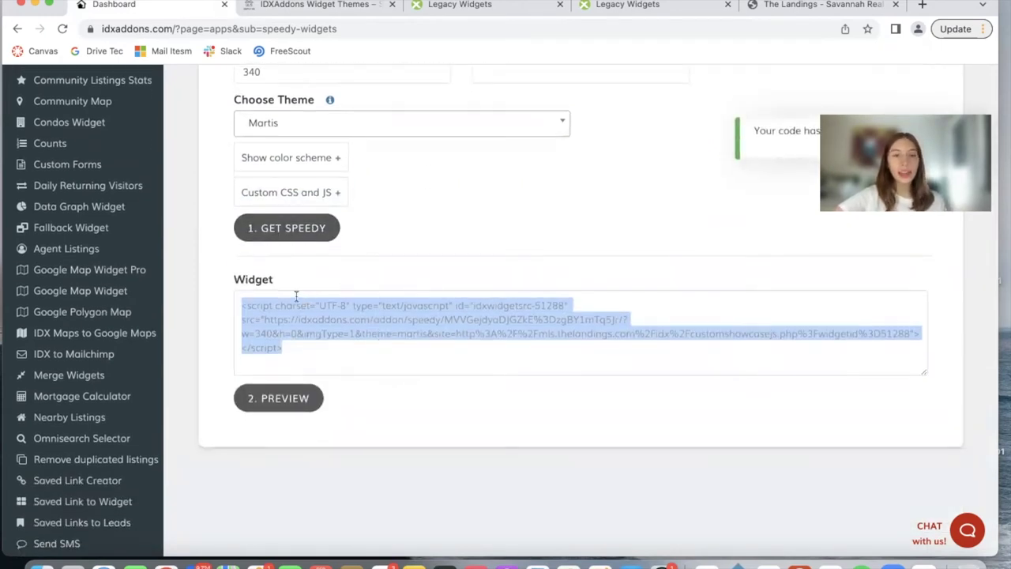
- Preview the widget in the Martis theme, scroll its listings, and close that preview tab
left_click(300, 390)
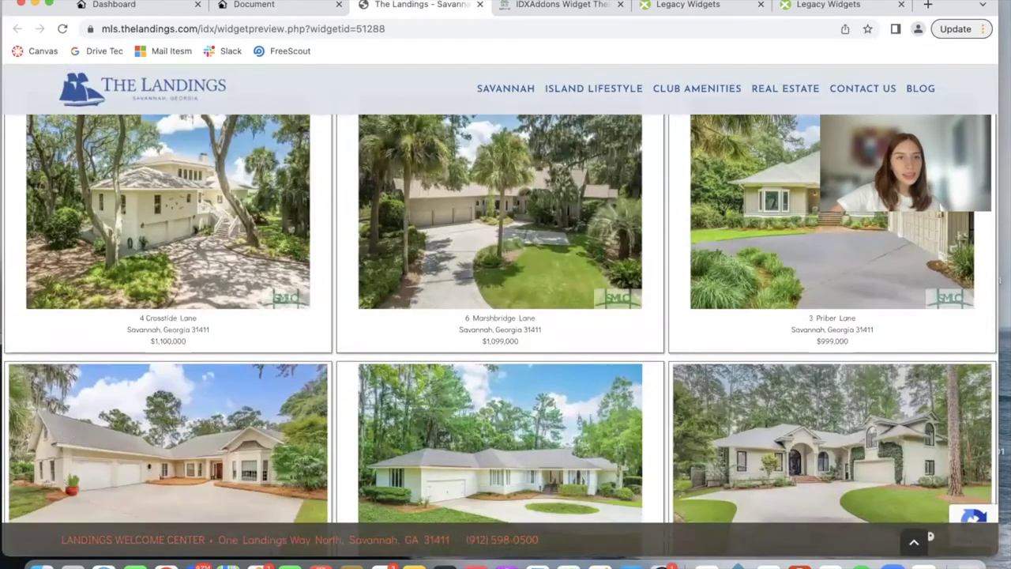
left_click(261, 4)
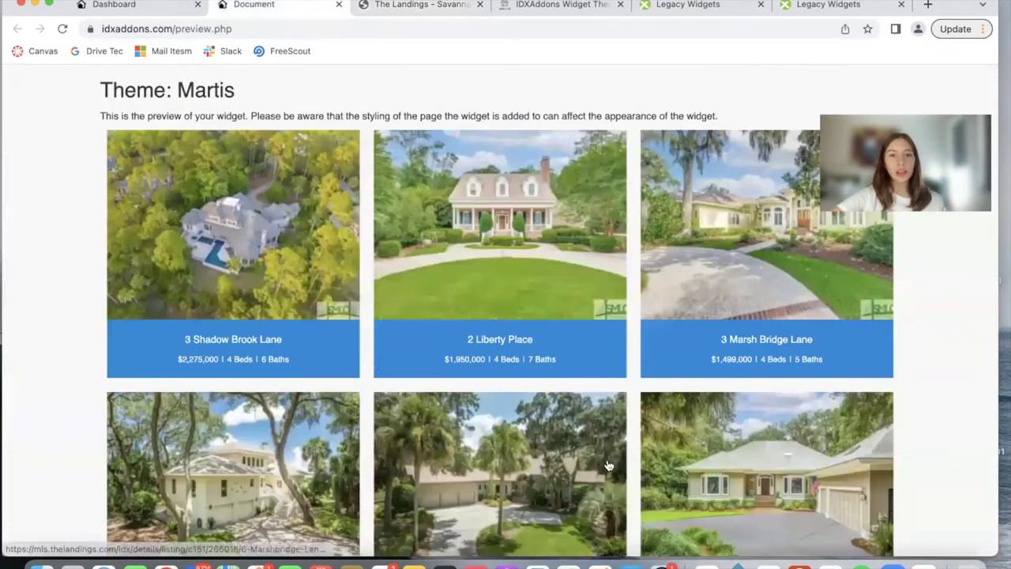
scroll(607, 464, "down", 6)
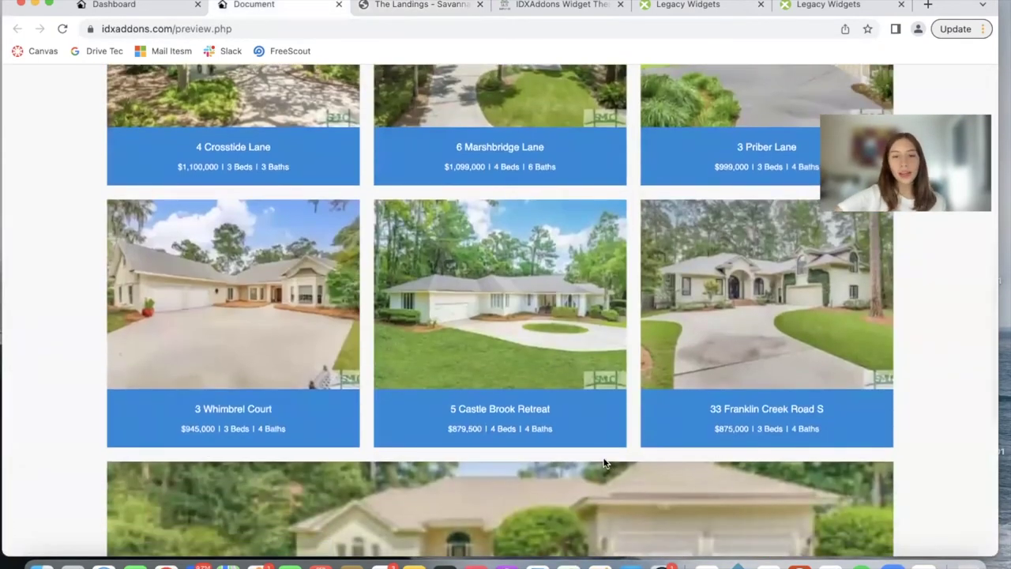
scroll(607, 411, "down", 4)
scroll(607, 411, "up", 10)
scroll(609, 418, "up", 1)
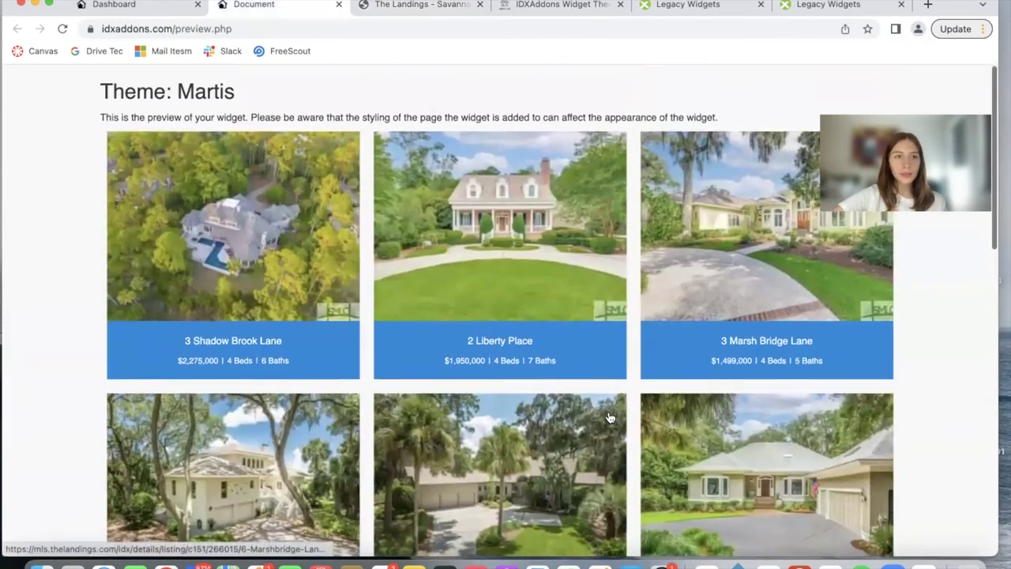
left_click(338, 6)
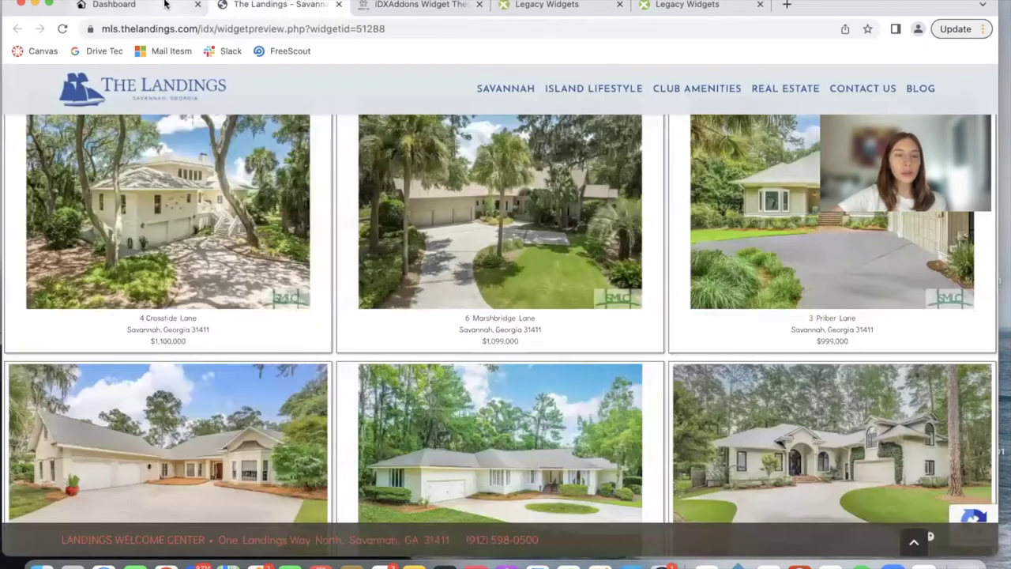
- Switch the widget to Houses 12, regenerate its embed code, and scroll the listings preview
left_click(111, 5)
left_click(339, 125)
scroll(348, 227, "up", 2)
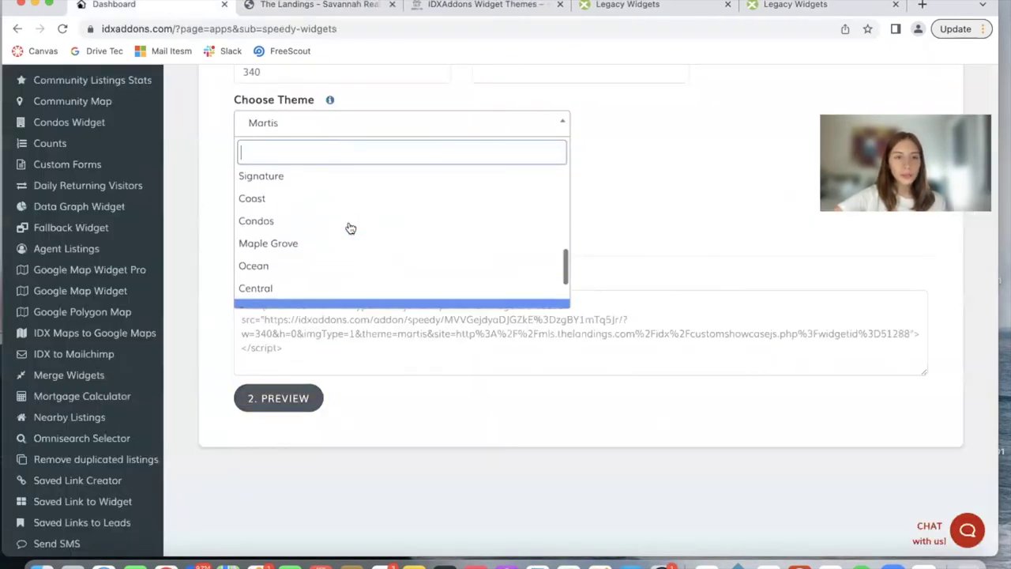
left_click(340, 225)
left_click(332, 222)
left_click(332, 226)
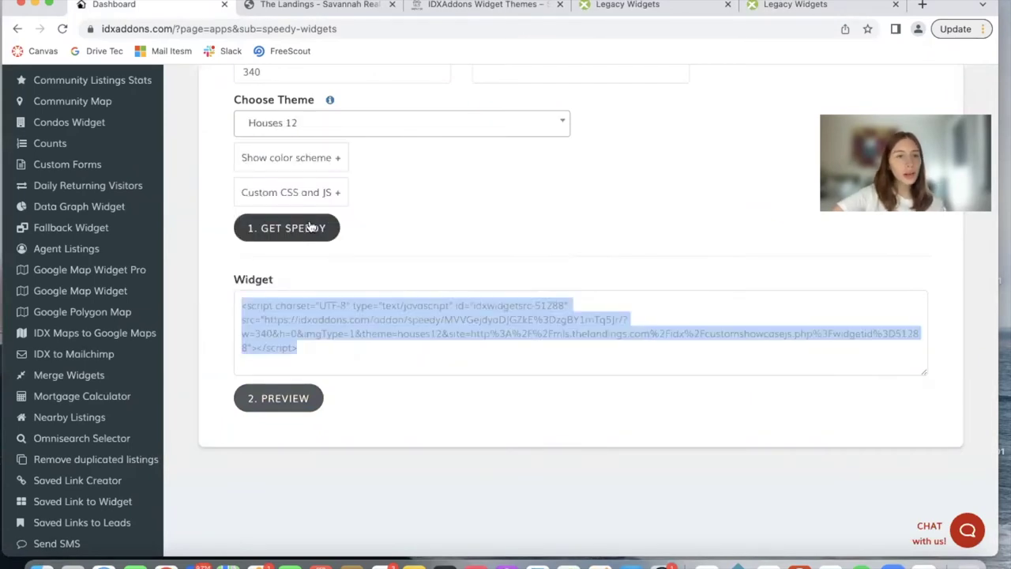
left_click(295, 401)
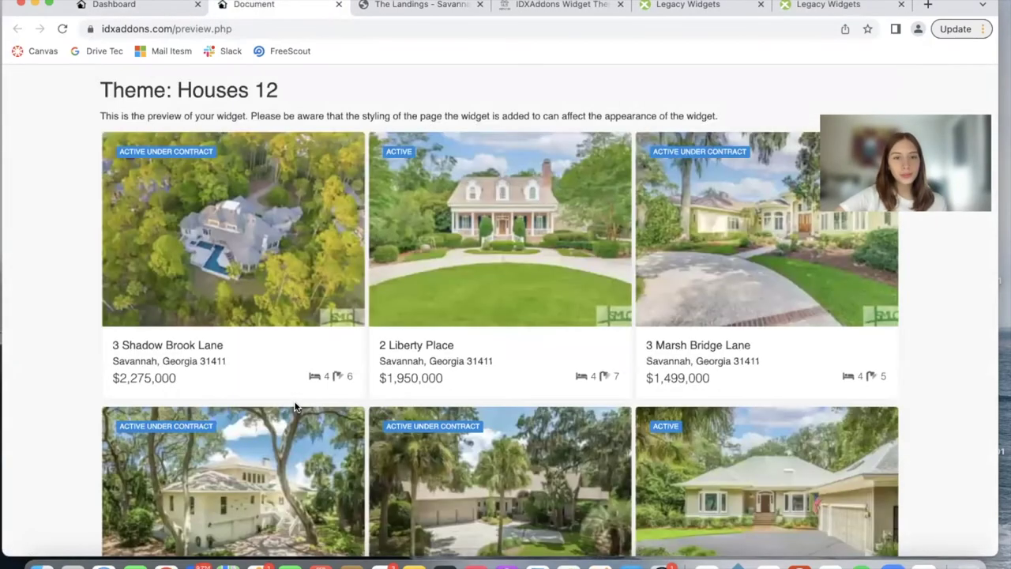
scroll(293, 406, "down", 2)
scroll(853, 388, "down", 5)
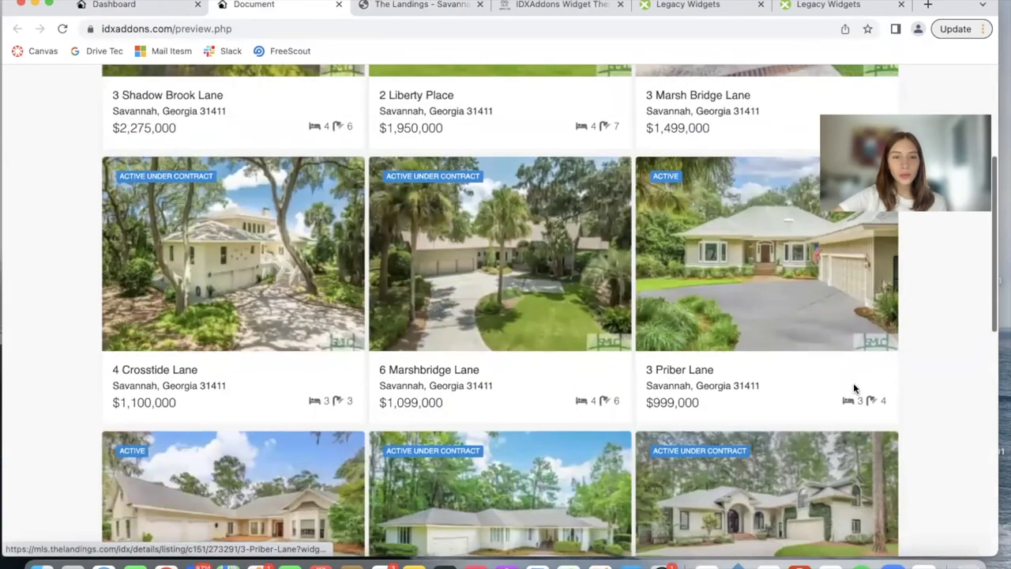
scroll(324, 443, "down", 7)
scroll(297, 477, "down", 5)
scroll(293, 474, "up", 3)
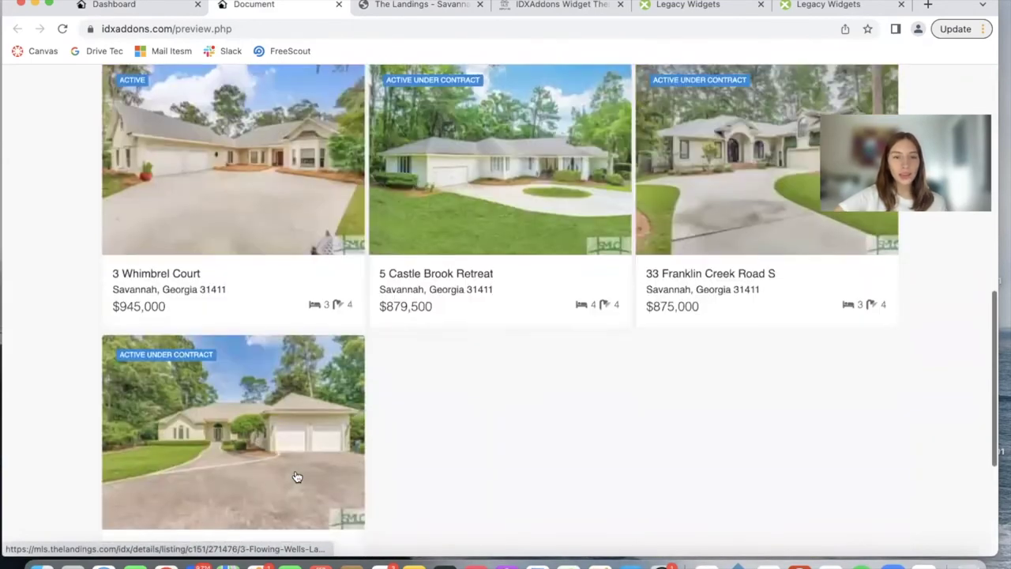
scroll(727, 320, "up", 9)
scroll(727, 321, "up", 6)
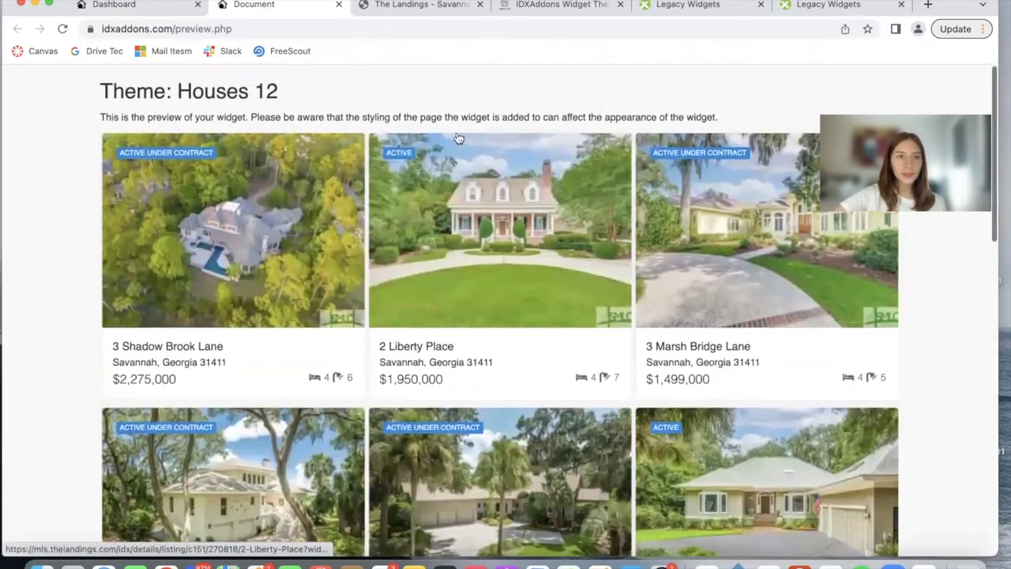
left_click(339, 3)
- Switch to the Flagship theme, generate its embed code, and scroll the Flagship preview
left_click(356, 122)
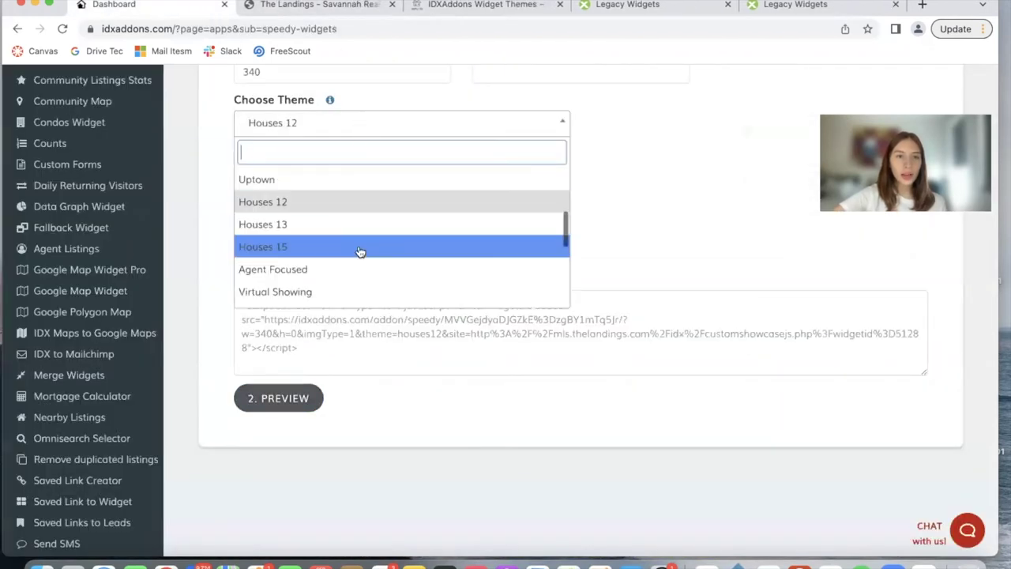
scroll(357, 253, "down", 5)
left_click(313, 238)
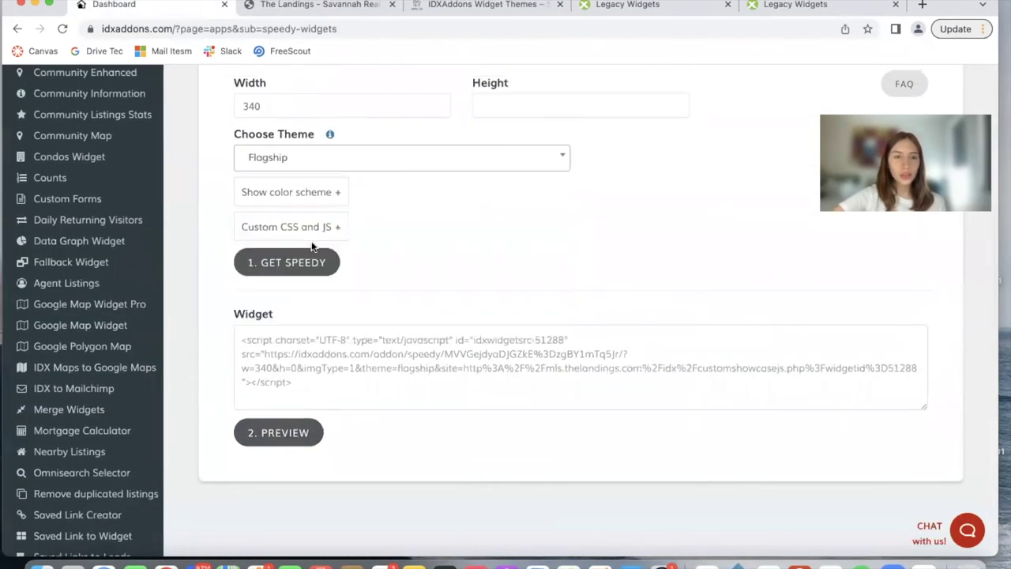
left_click(296, 269)
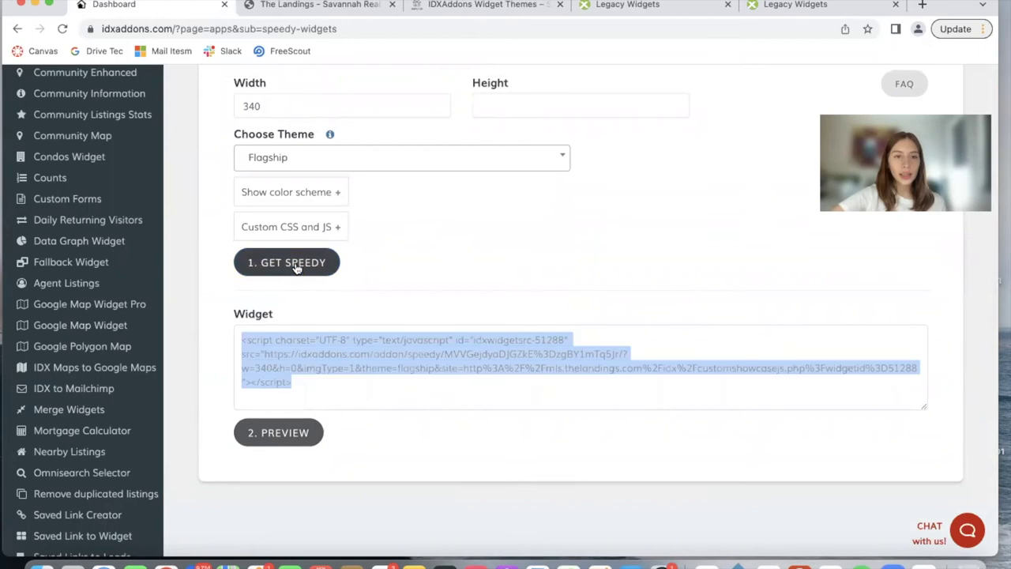
left_click(290, 433)
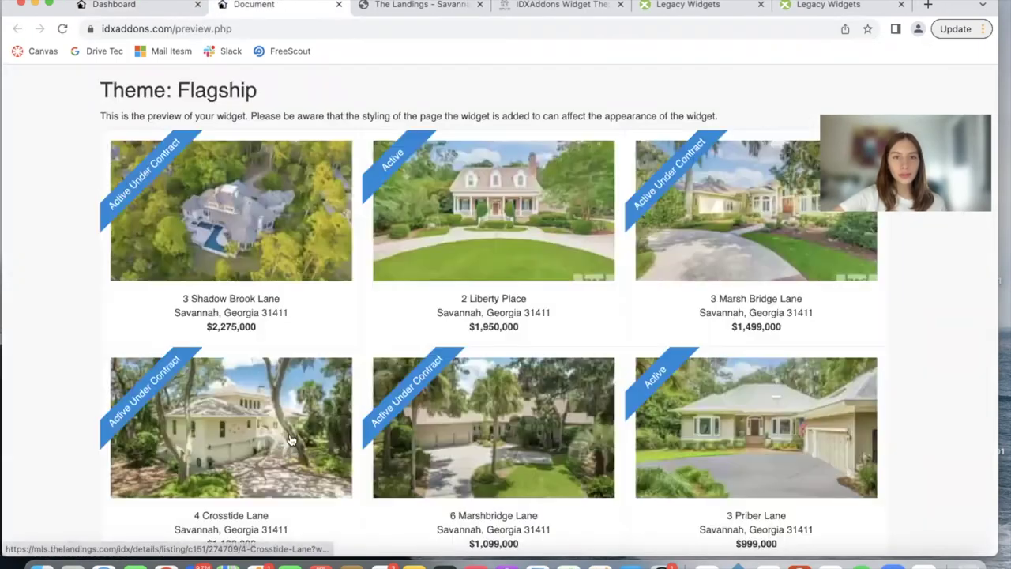
scroll(130, 197, "down", 1)
scroll(624, 458, "down", 5)
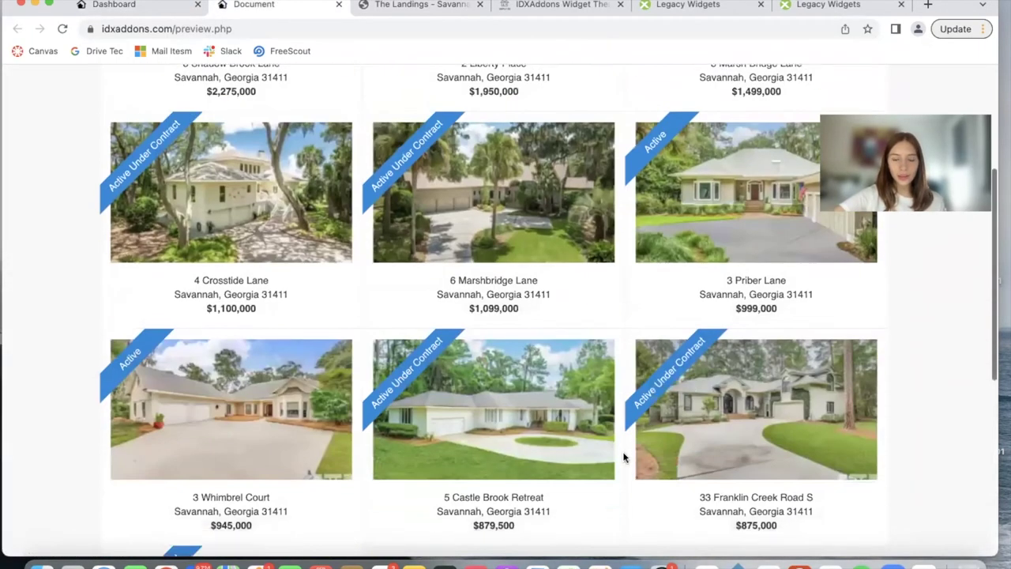
scroll(624, 457, "up", 3)
key("super+w")
left_click(402, 158)
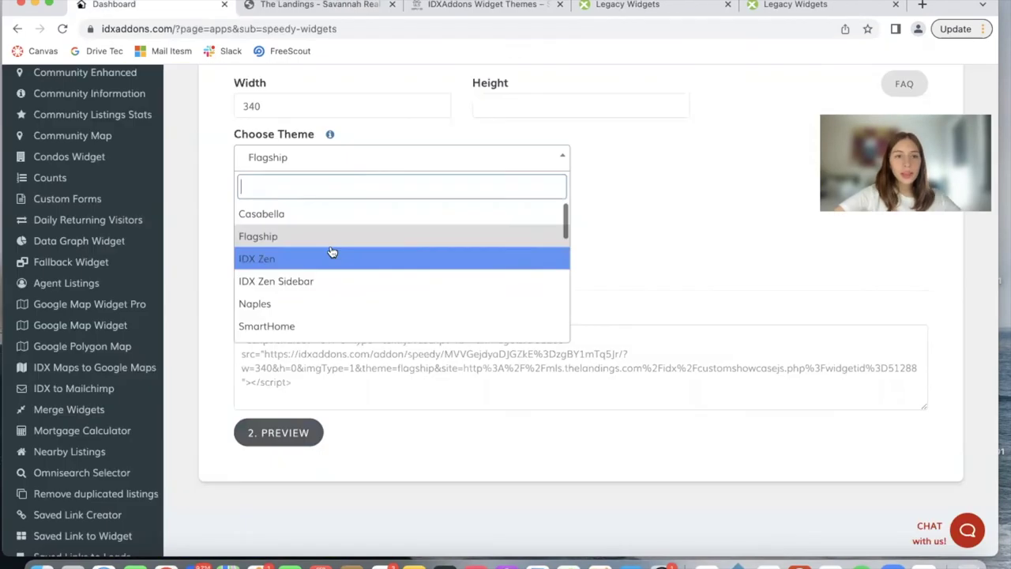
- Reapply Houses 12 to widget 51288, copy its embed code, and go to IDX Broker's Legacy Widgets
scroll(332, 242, "down", 3)
scroll(311, 280, "up", 1)
scroll(309, 289, "down", 2)
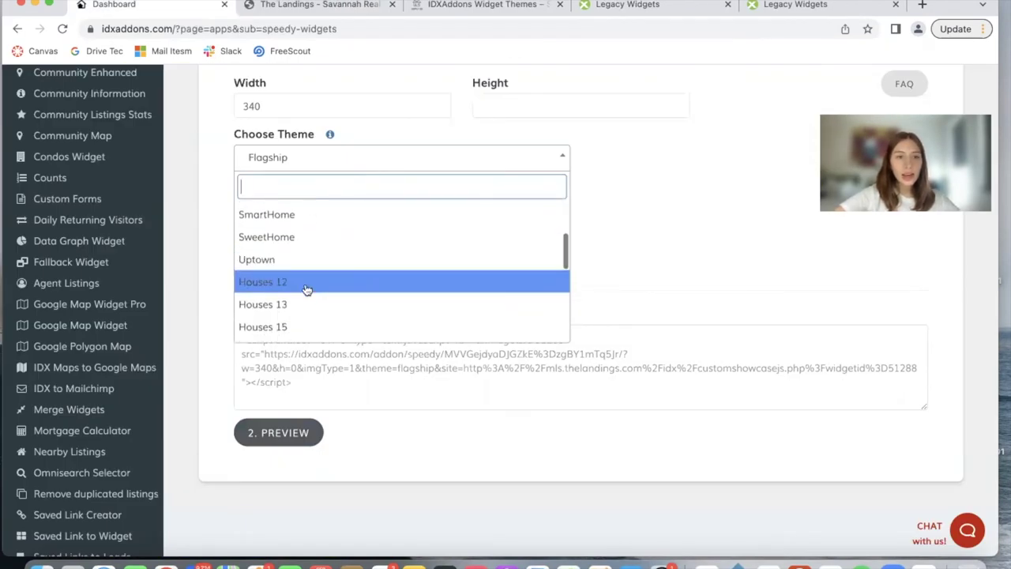
left_click(309, 285)
left_click(292, 260)
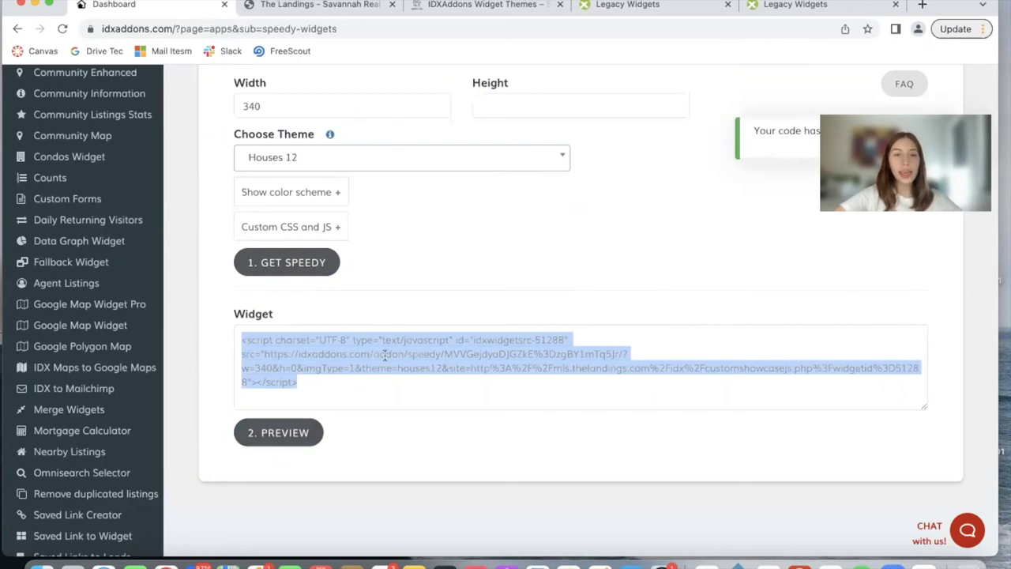
left_click(784, 5)
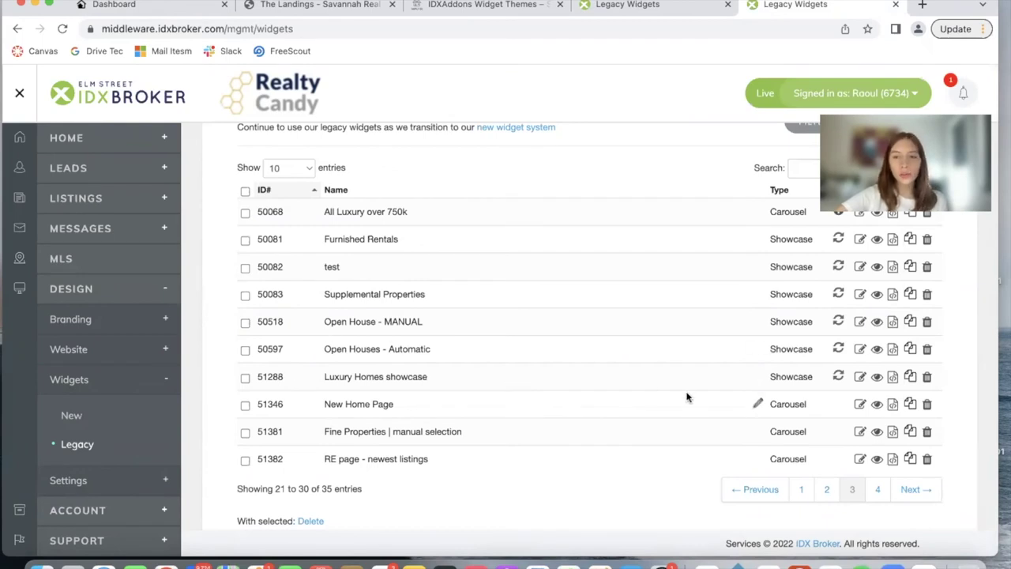
- View widget 51288's original embed code and live preview in IDX Broker, then return to IDX Addons
left_click(892, 379)
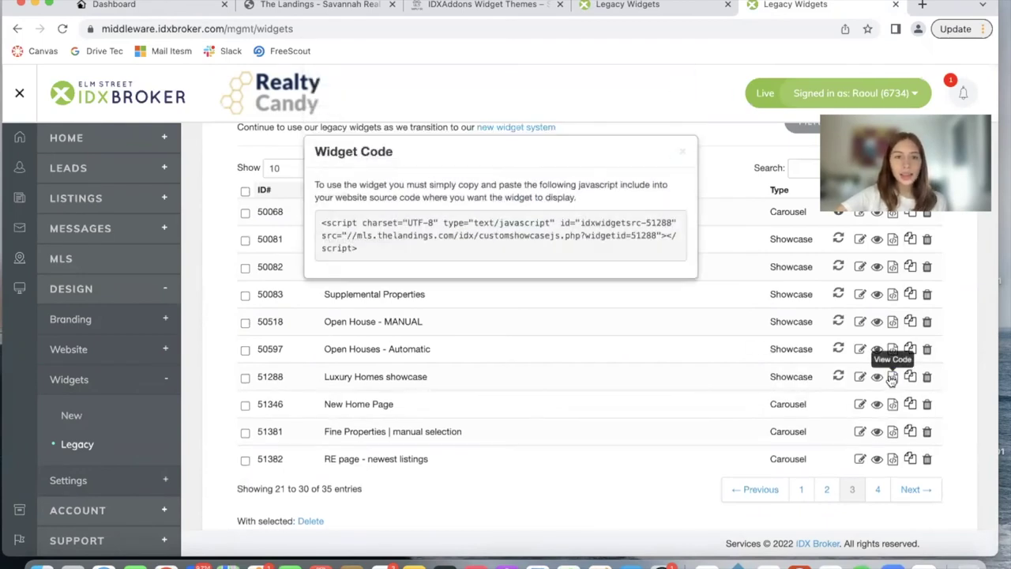
left_click(877, 377)
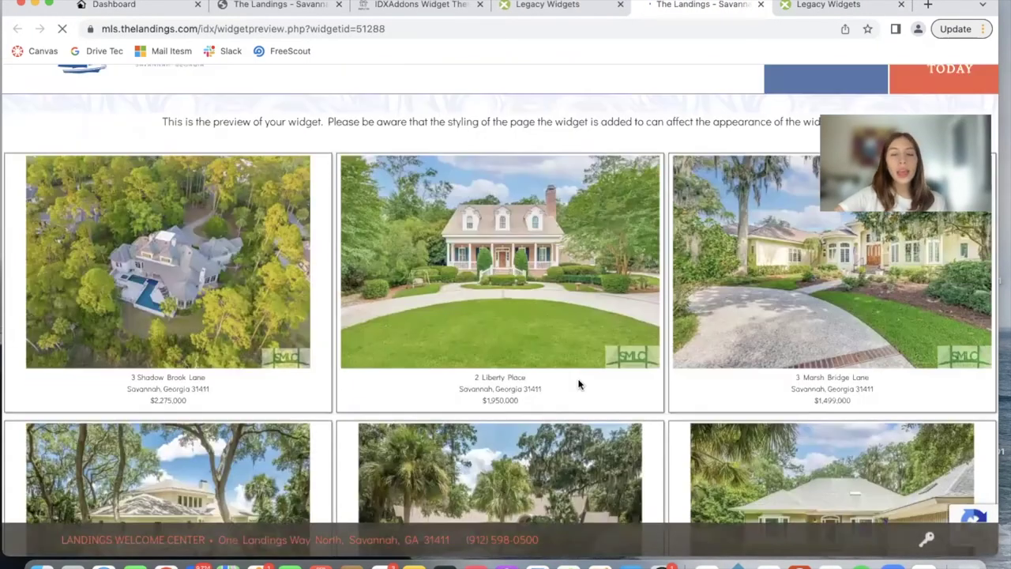
left_click(170, 10)
left_click(255, 6)
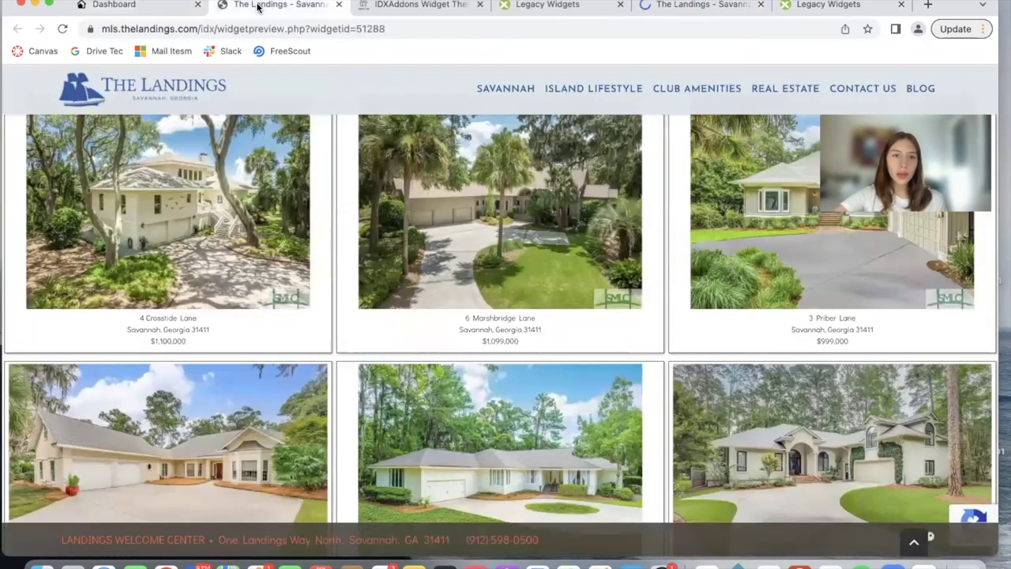
- Regenerate the Houses 12 embed code and preview the Luxury Homes showcase widget
left_click(156, 7)
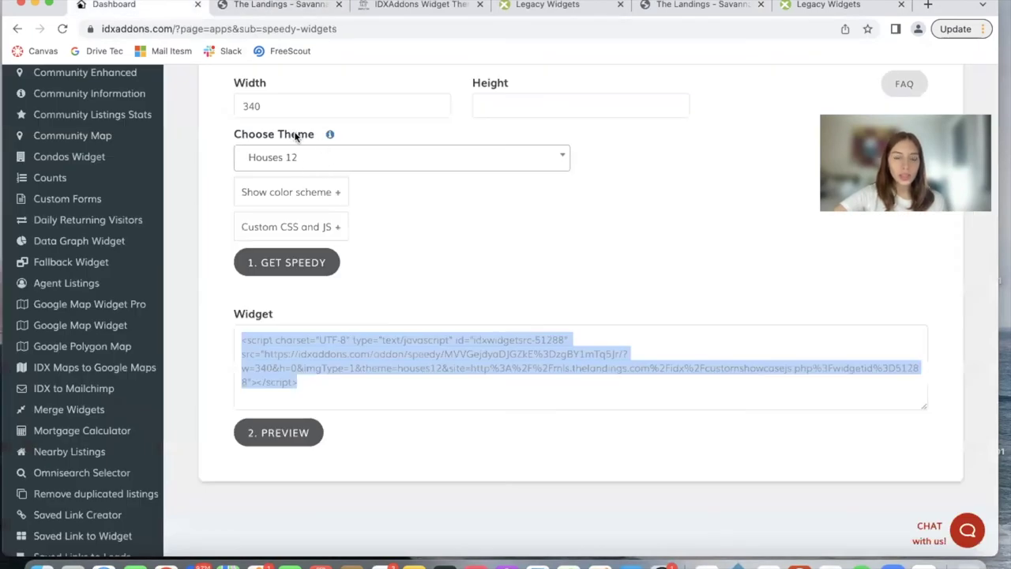
left_click(300, 263)
left_click(289, 435)
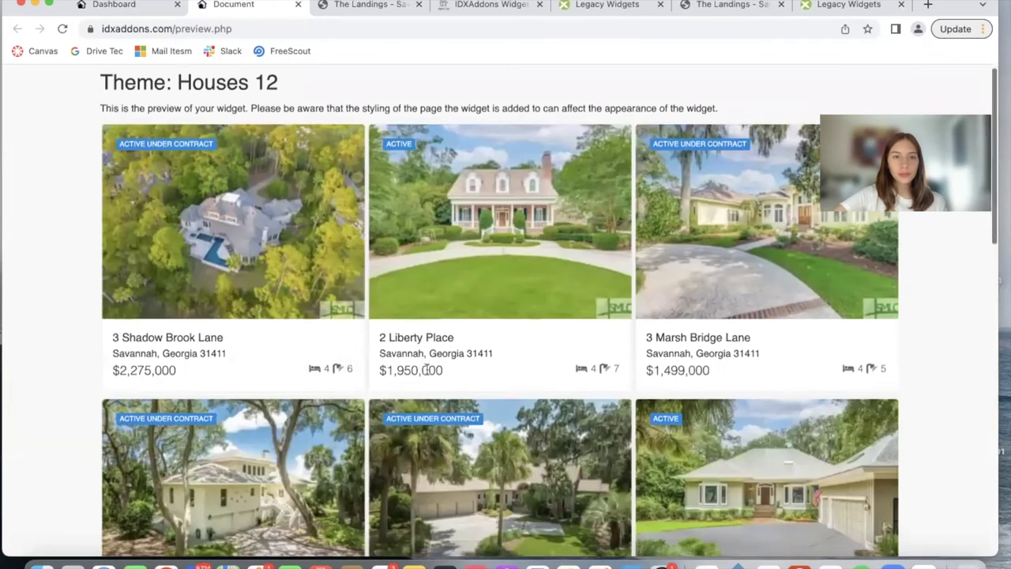
- Select the entire Houses 12 embed code in the dashboard's Widget box
left_click(115, 5)
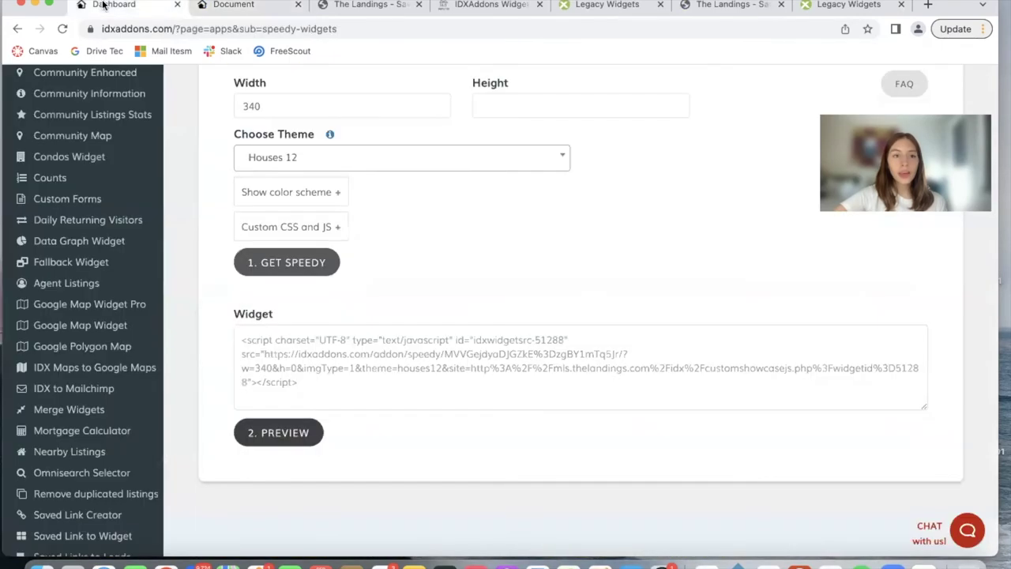
left_click(259, 353)
key("super+a")
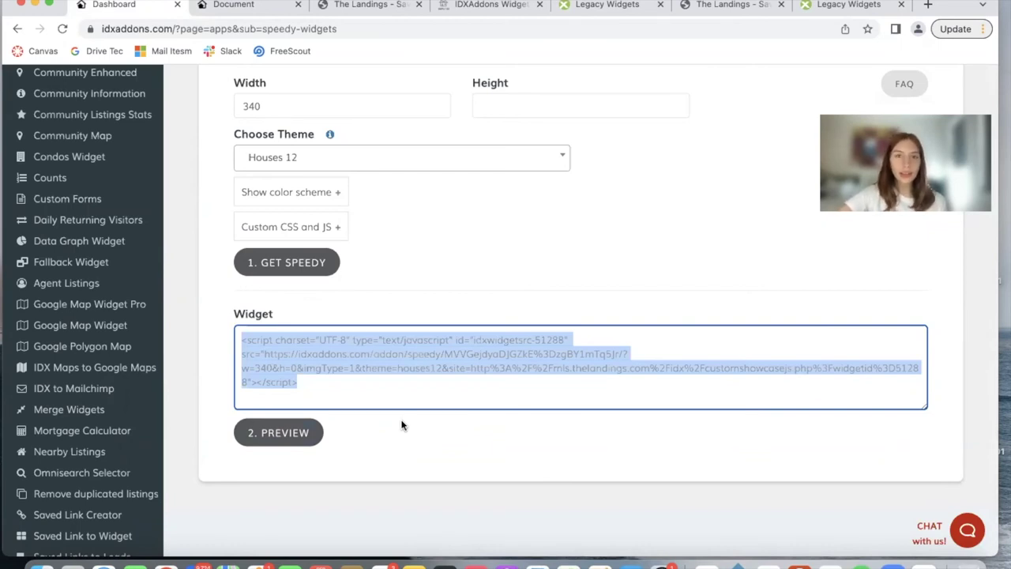
- Confirm Houses 12 remains the selected theme in Choose Theme
scroll(446, 316, "up", 2)
left_click(343, 243)
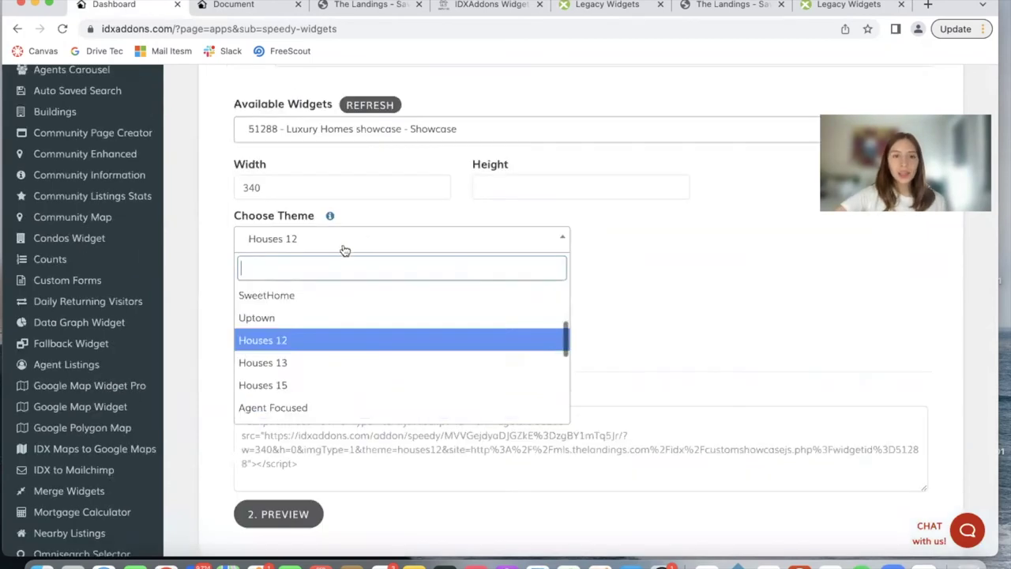
scroll(354, 365, "up", 5)
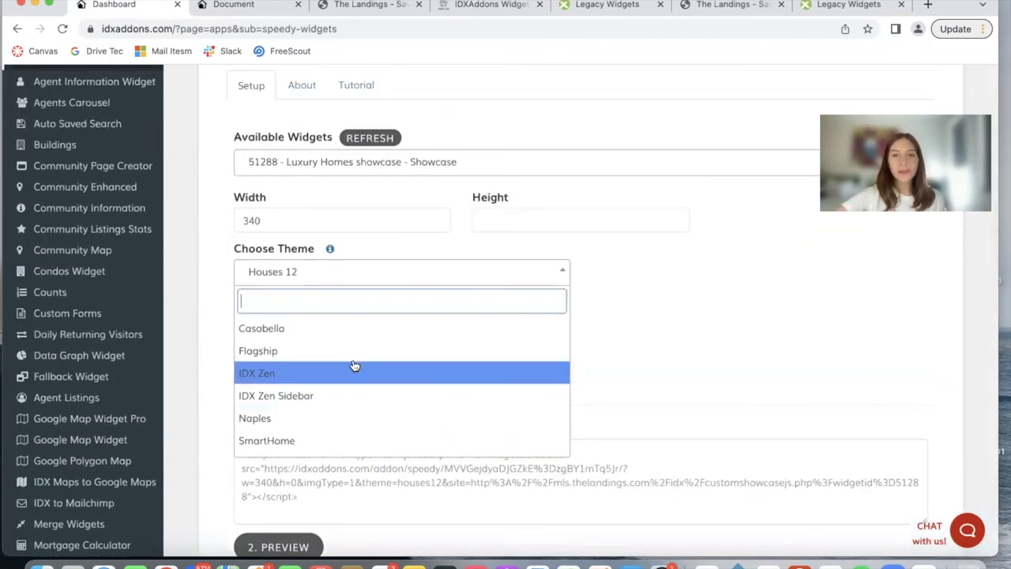
left_click(355, 276)
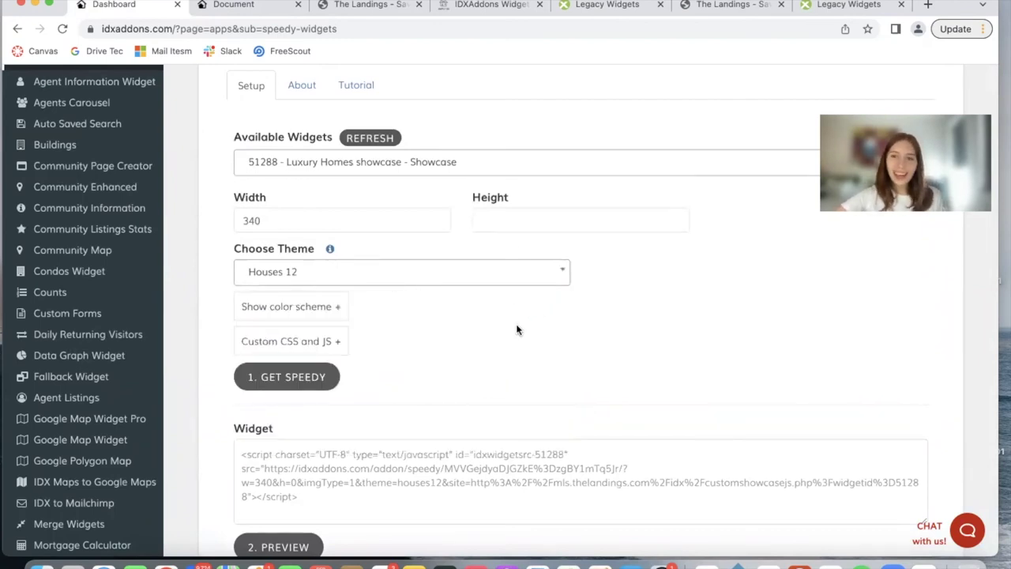
scroll(785, 375, "up", 3)
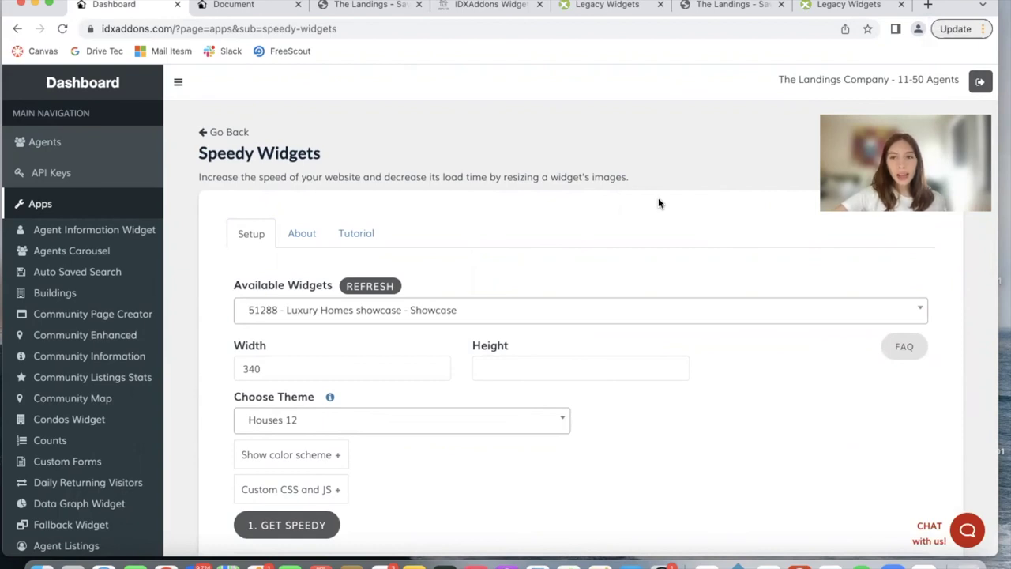
- Load idxguys.com in a new tab and scroll to its Realty Candy free-access offer
left_click(928, 4)
type("idxguy")
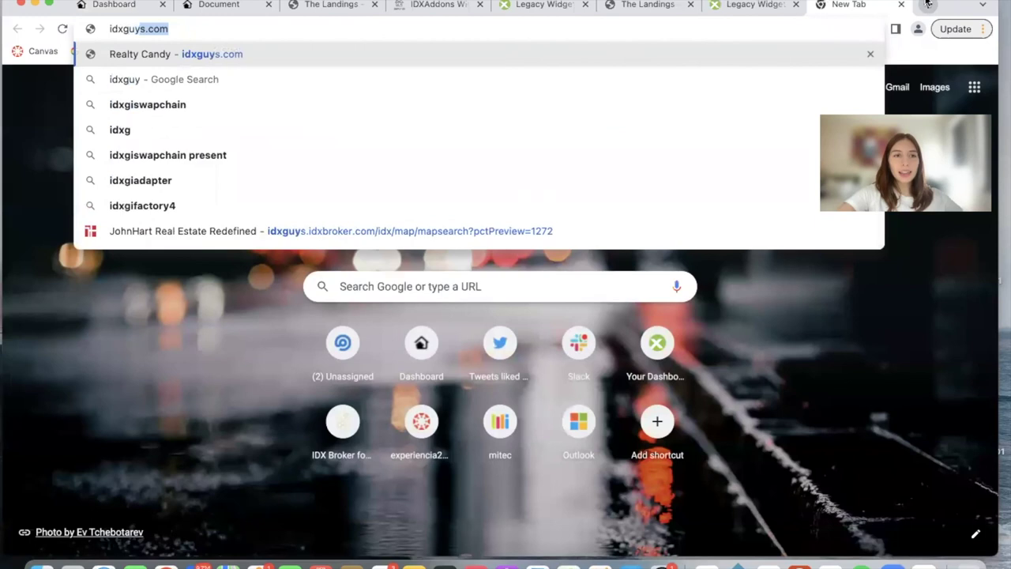
key("Return")
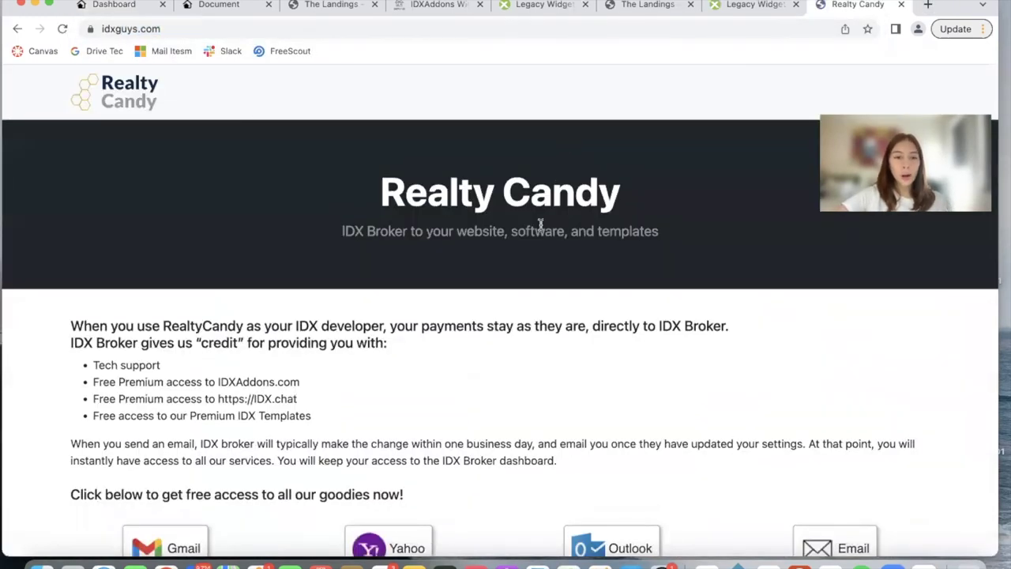
scroll(540, 222, "down", 3)
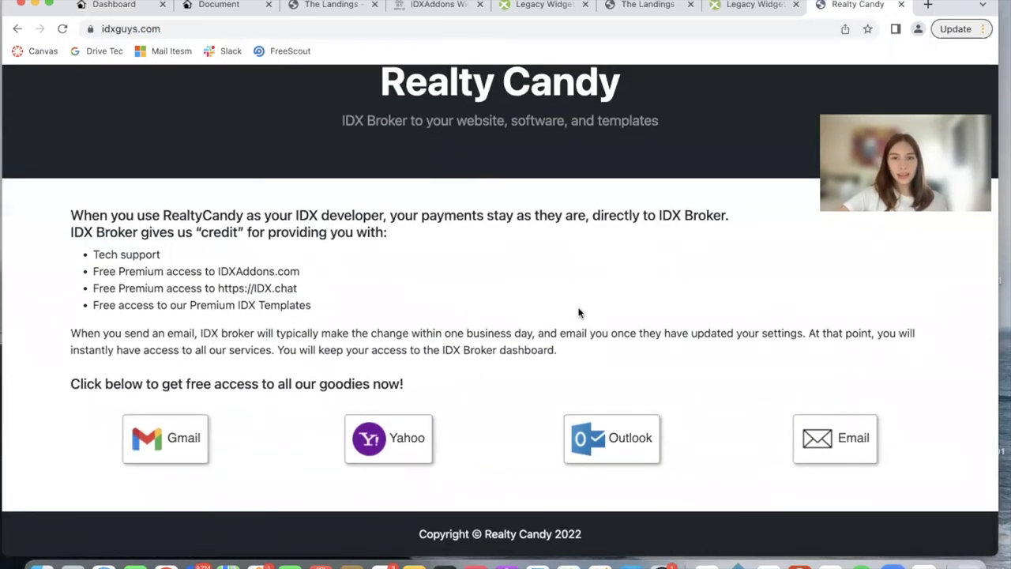